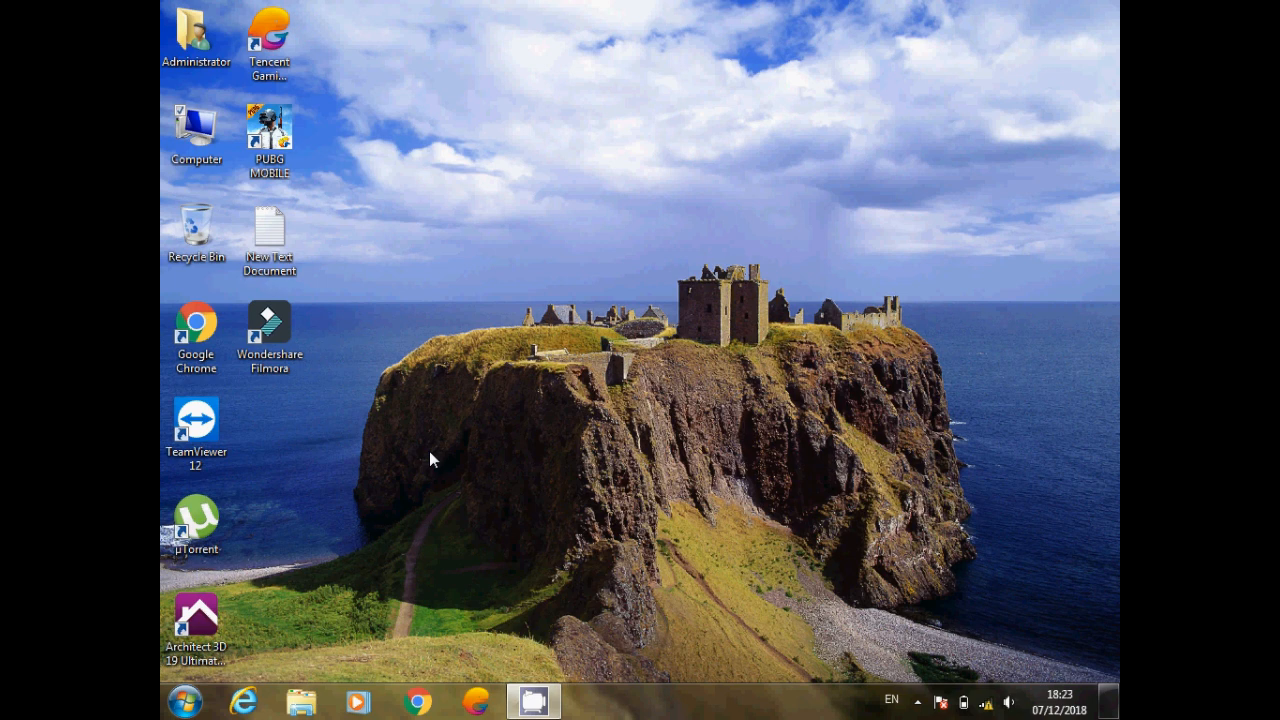
Step: Run compmgmt.msc to open Computer Management and show the Disk Management view
key("super+r")
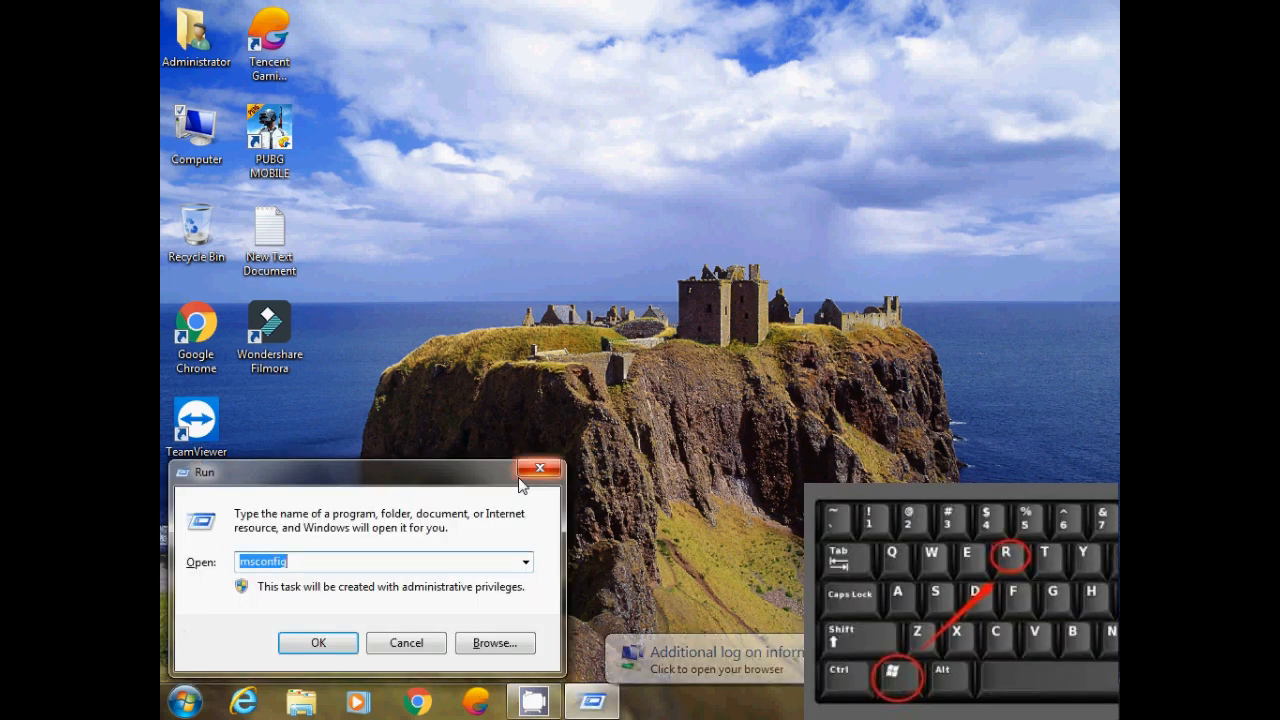
type("comp")
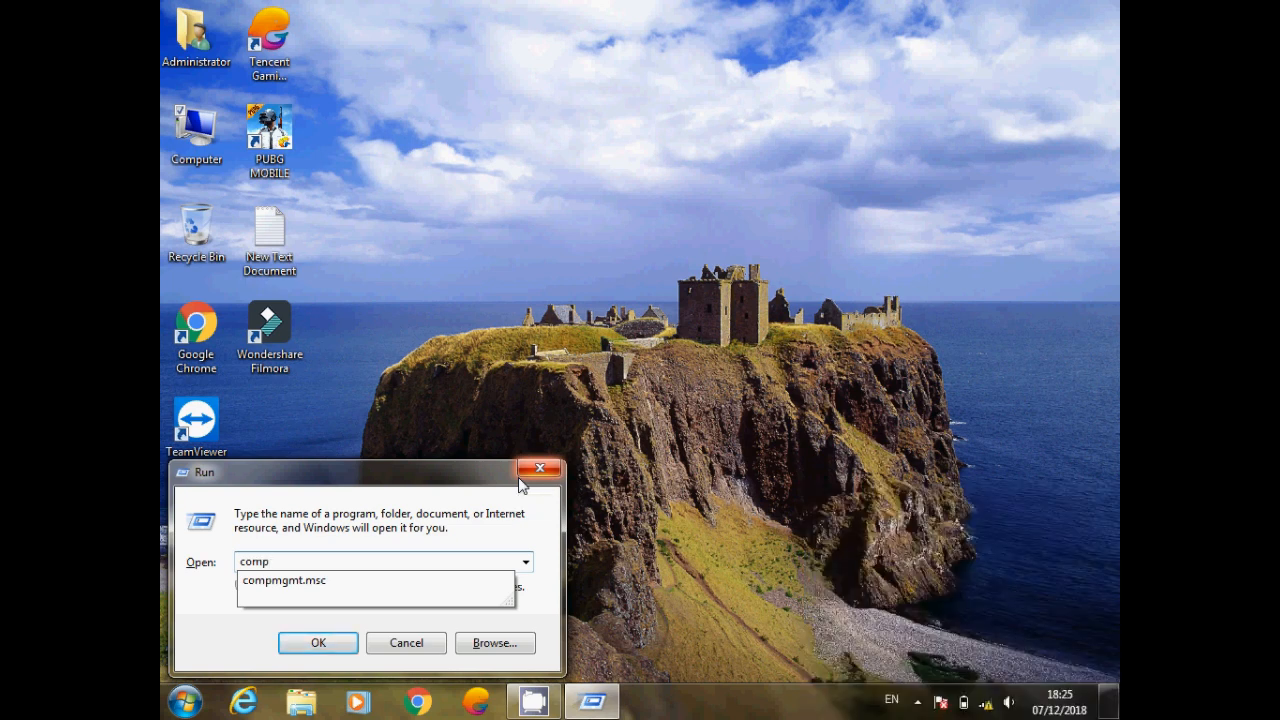
type("mgmt.")
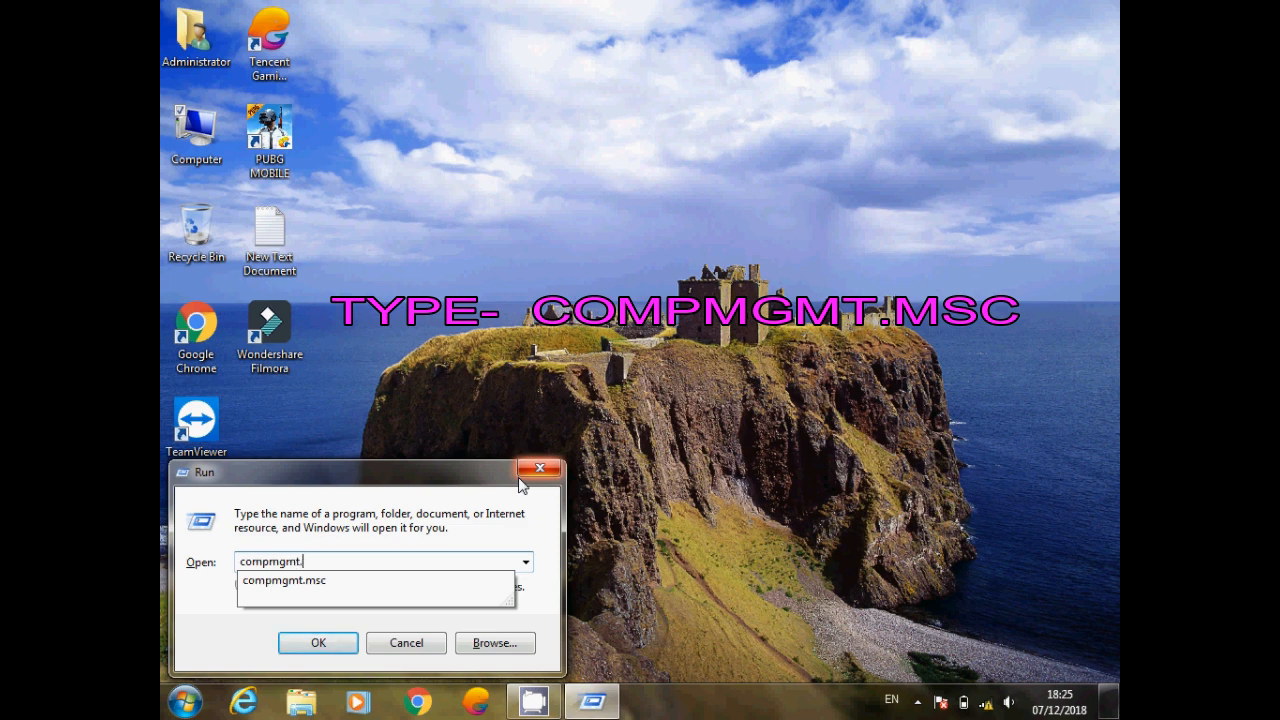
type("msc")
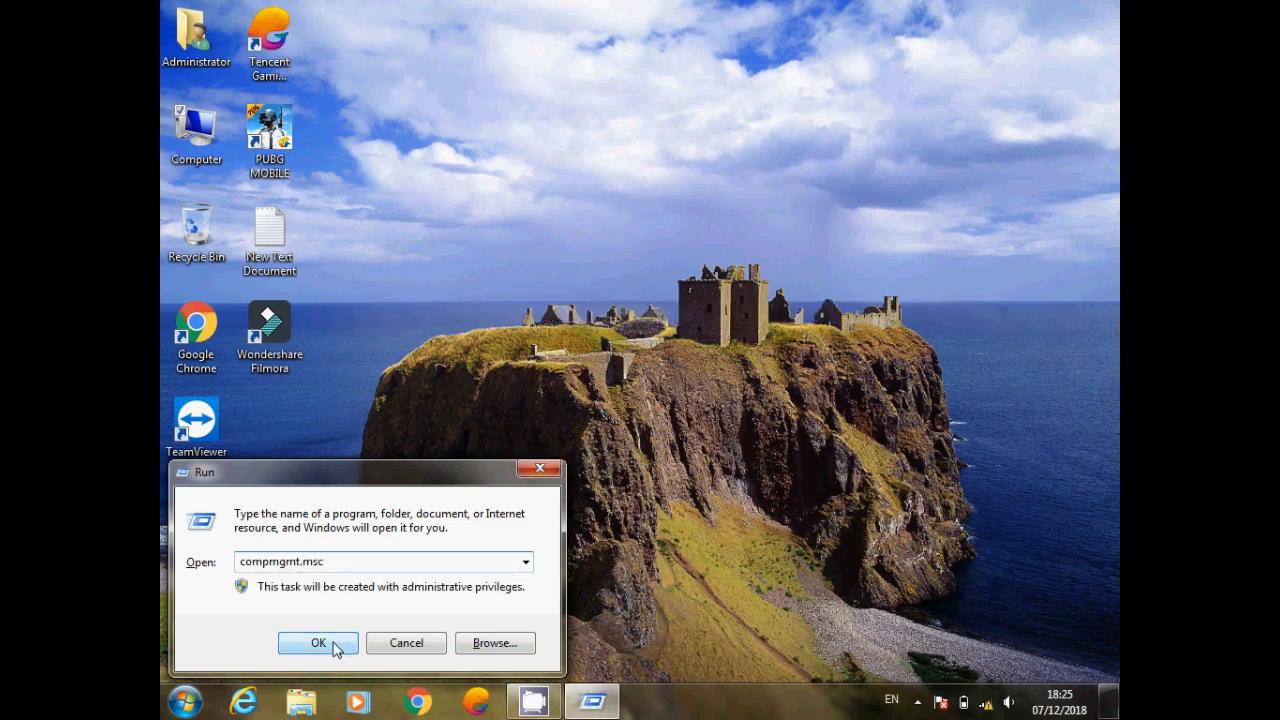
left_click(336, 645)
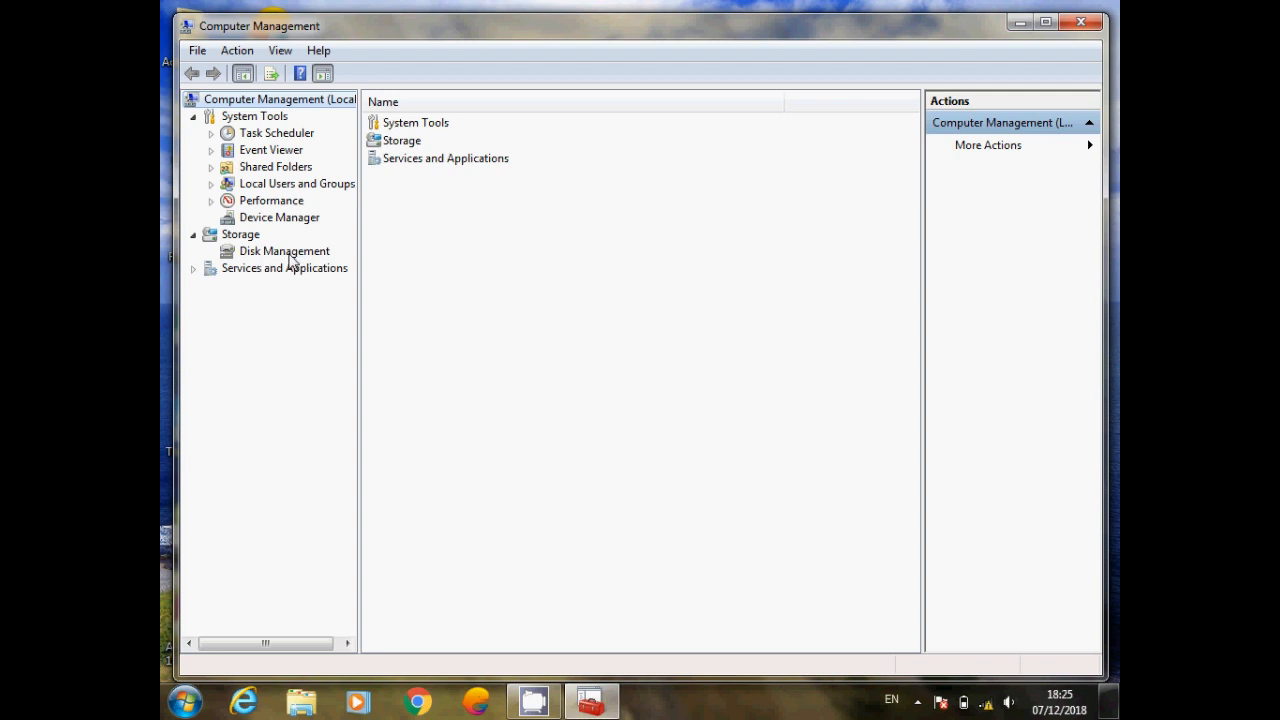
left_click(280, 253)
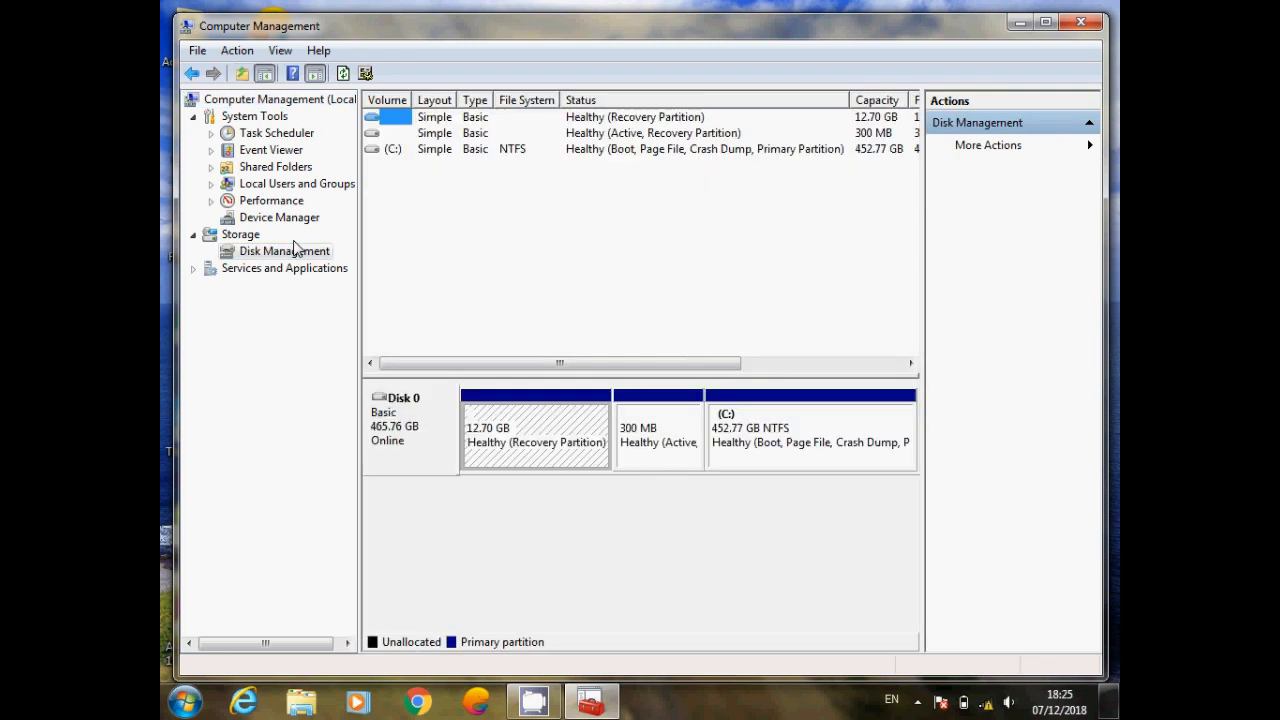
Step: Shrink the C: partition on Disk 0 by 220000 MB
left_click(528, 434)
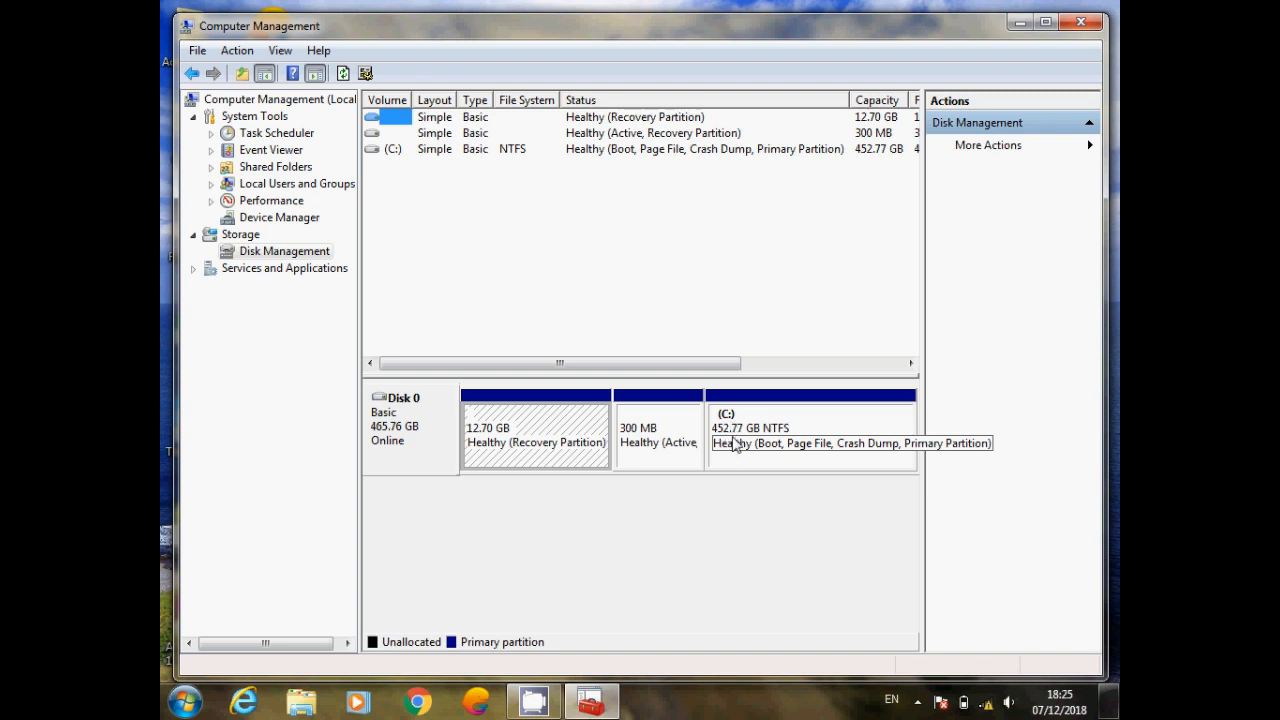
right_click(827, 419)
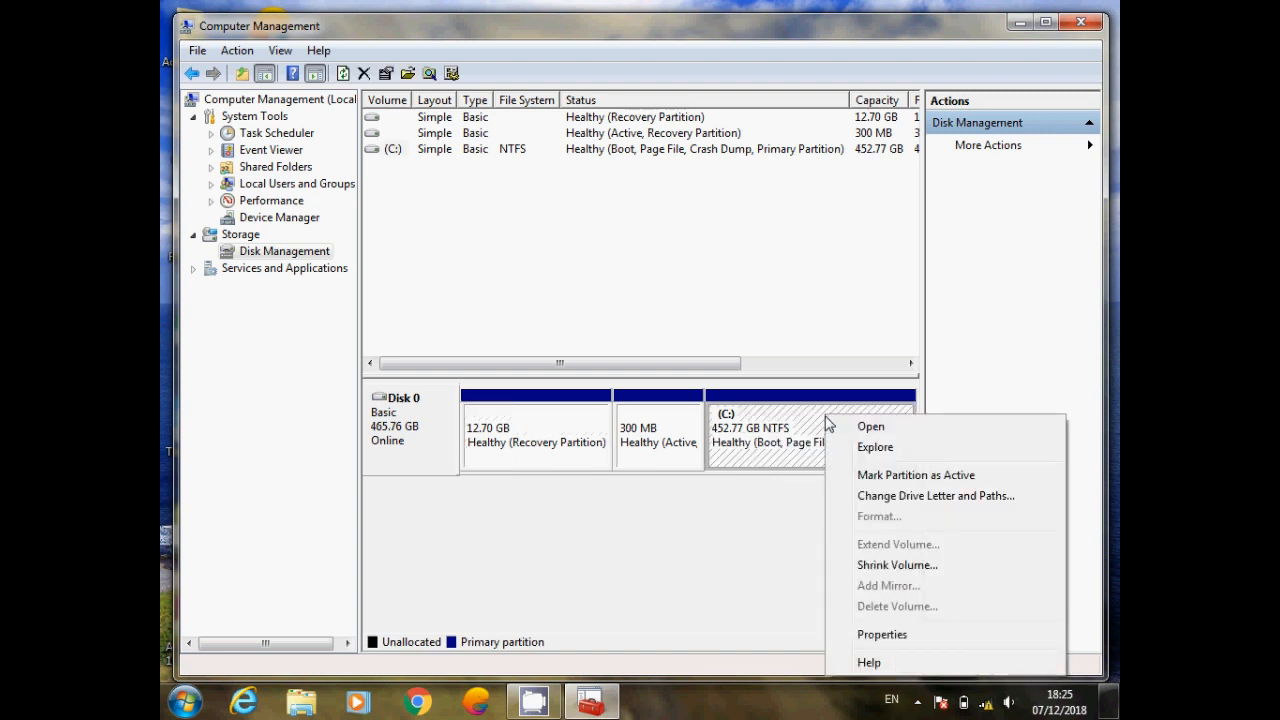
left_click(873, 567)
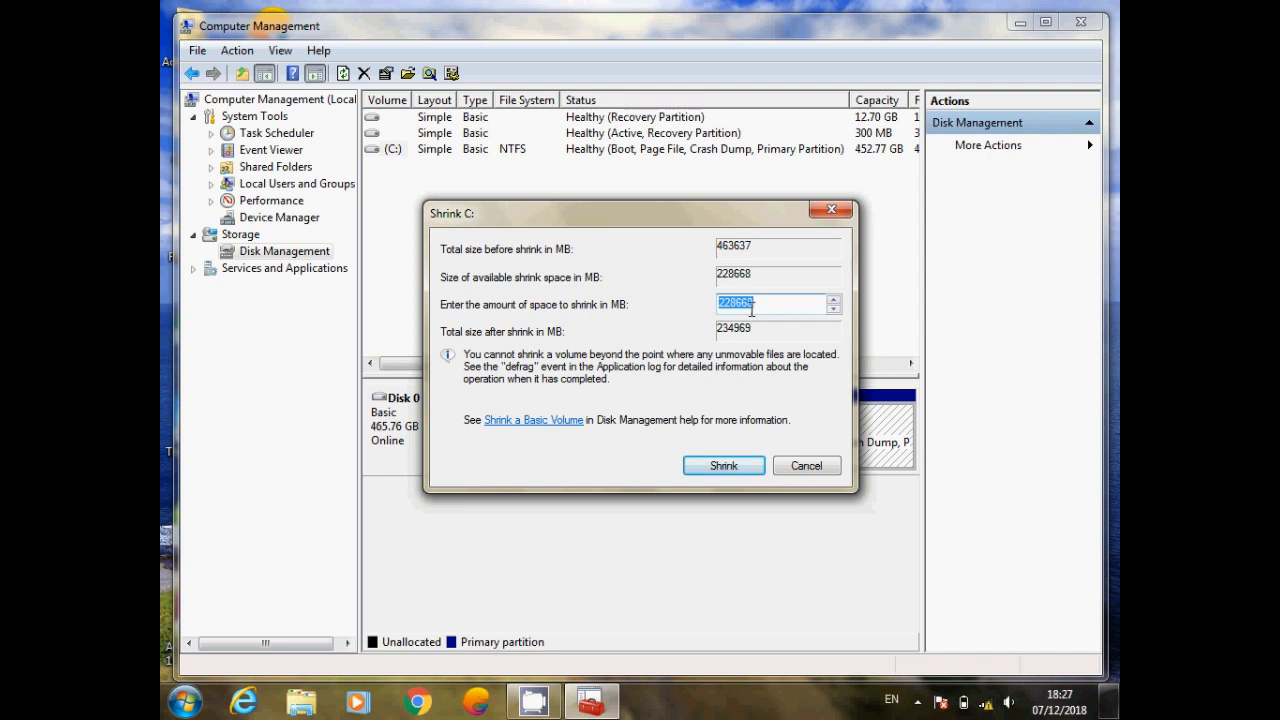
key("BackSpace")
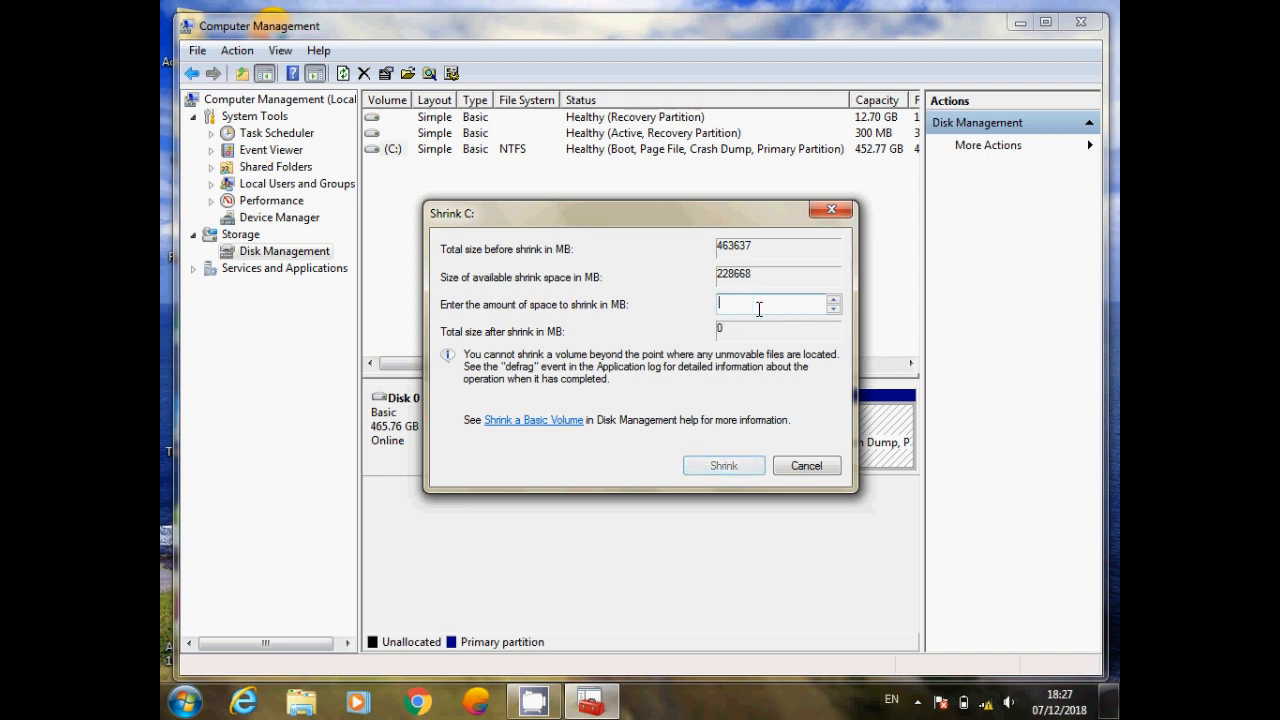
type("22")
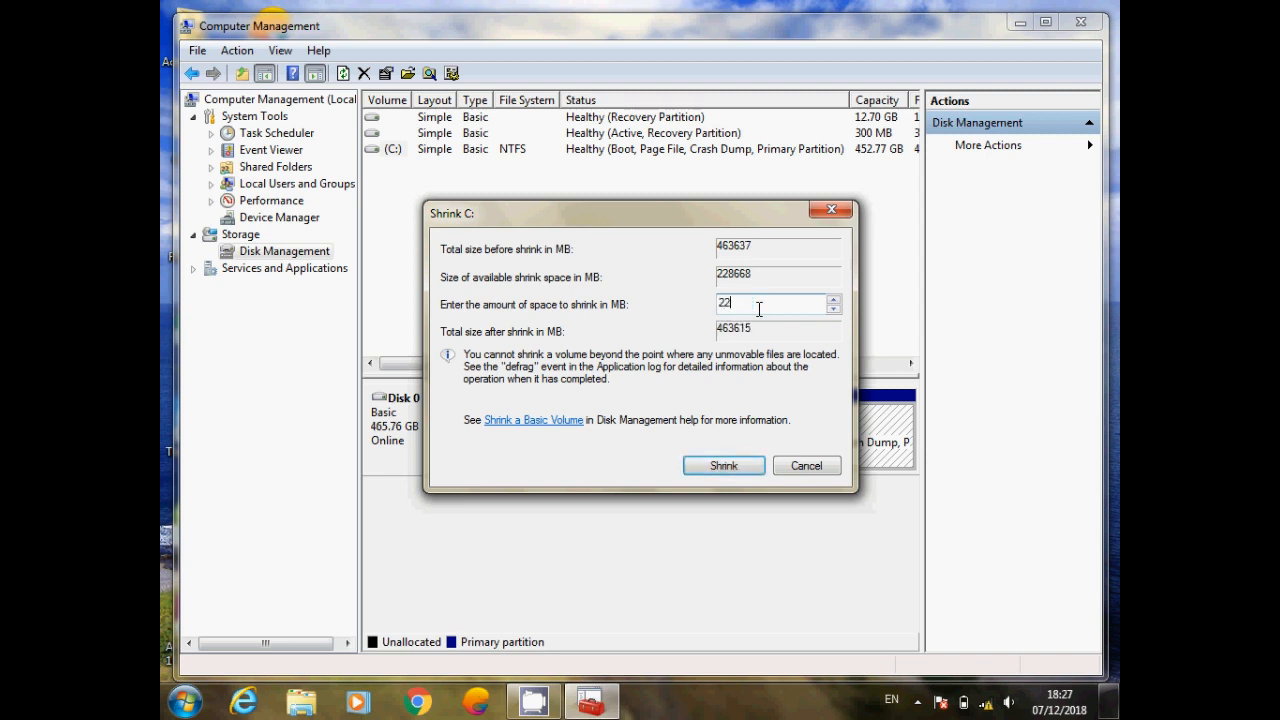
type("0000")
left_click(723, 466)
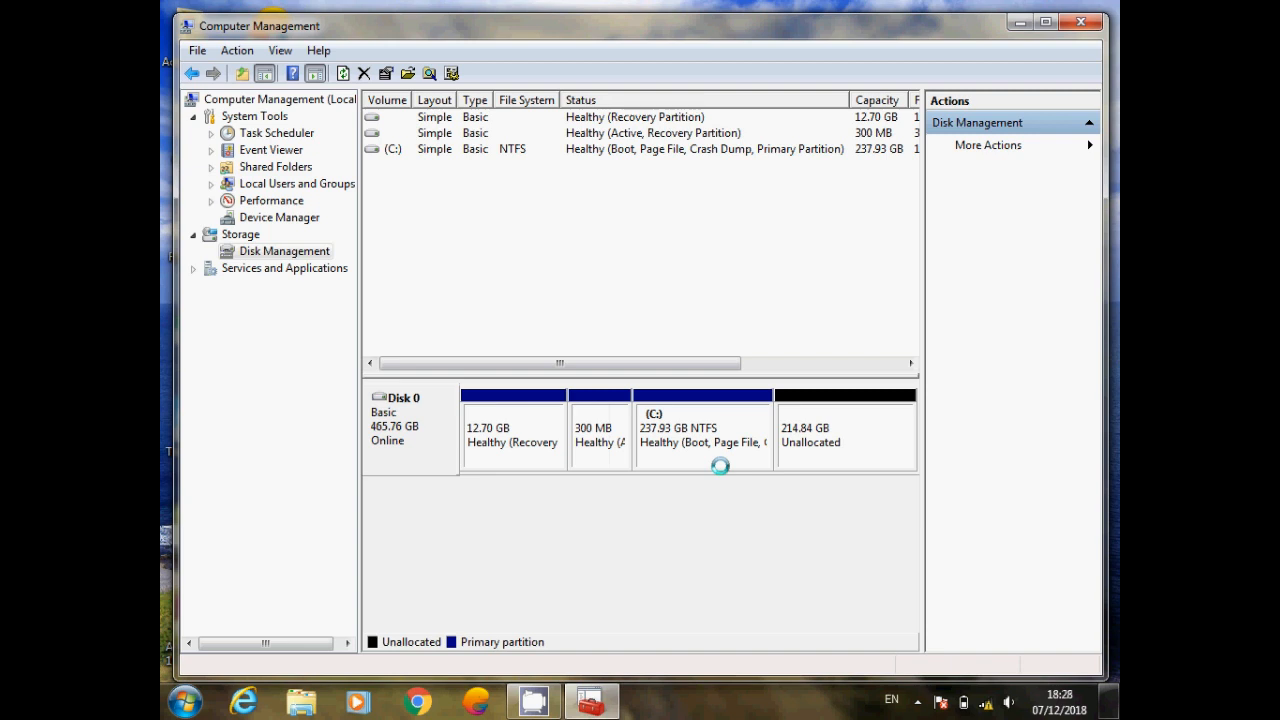
Step: Create a 220000 MB simple volume in the unallocated space with drive letter D, quick-formatted as NTFS and labelled New Volume
right_click(844, 424)
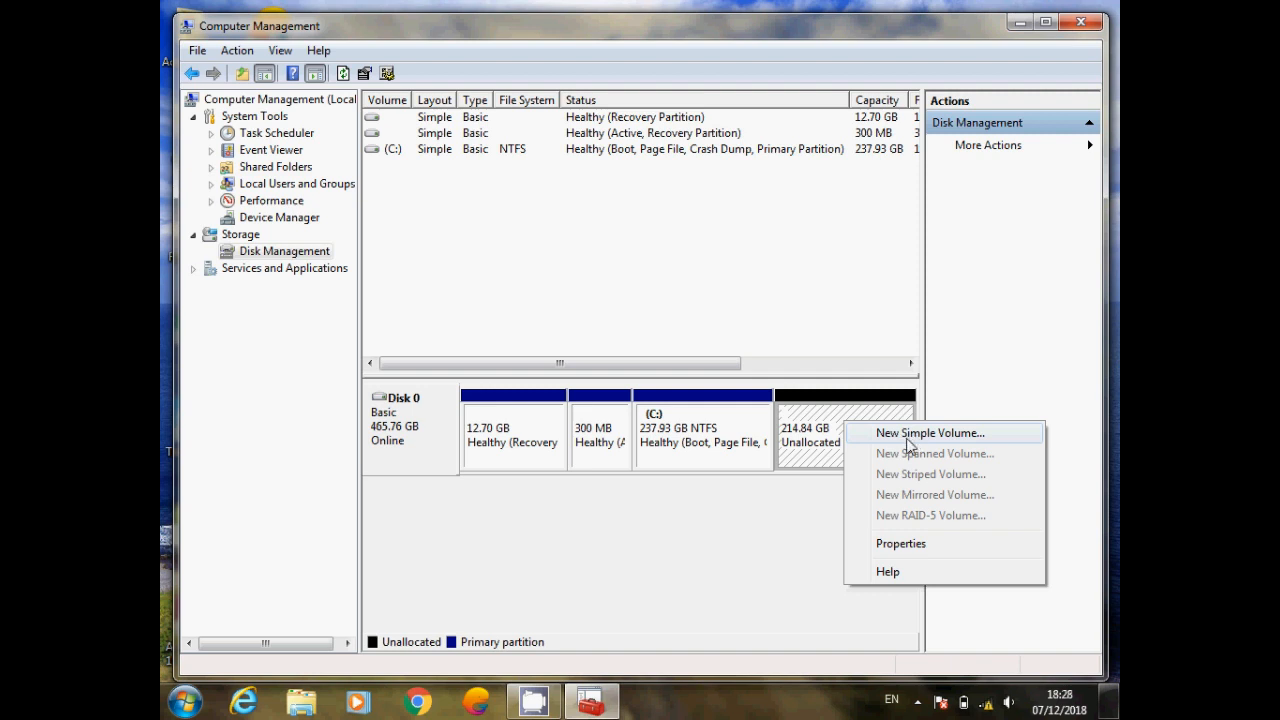
left_click(909, 436)
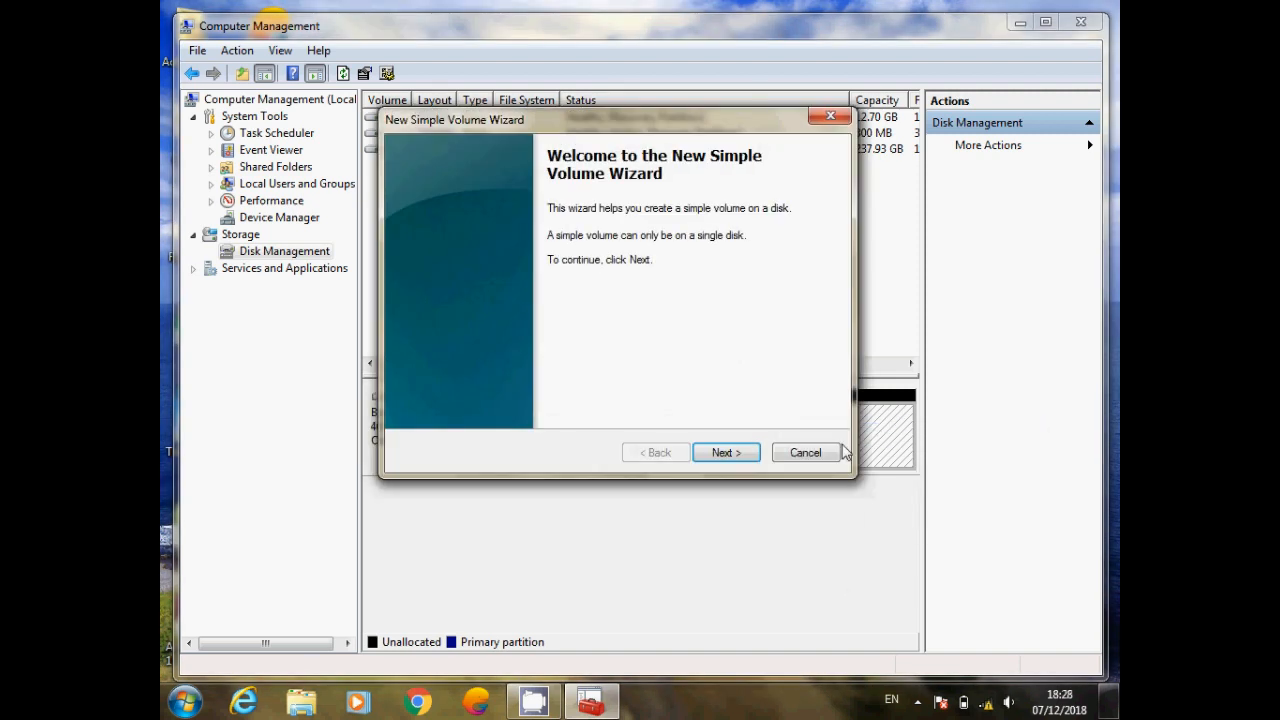
left_click(743, 454)
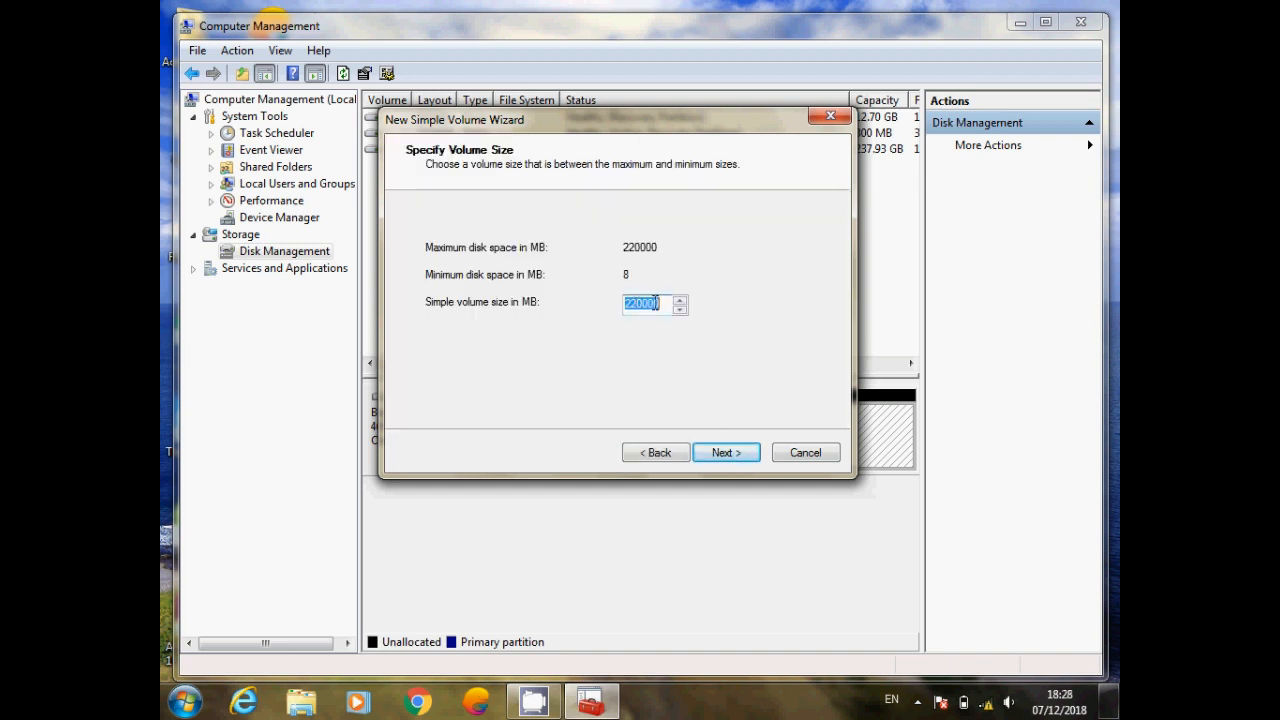
left_click(723, 456)
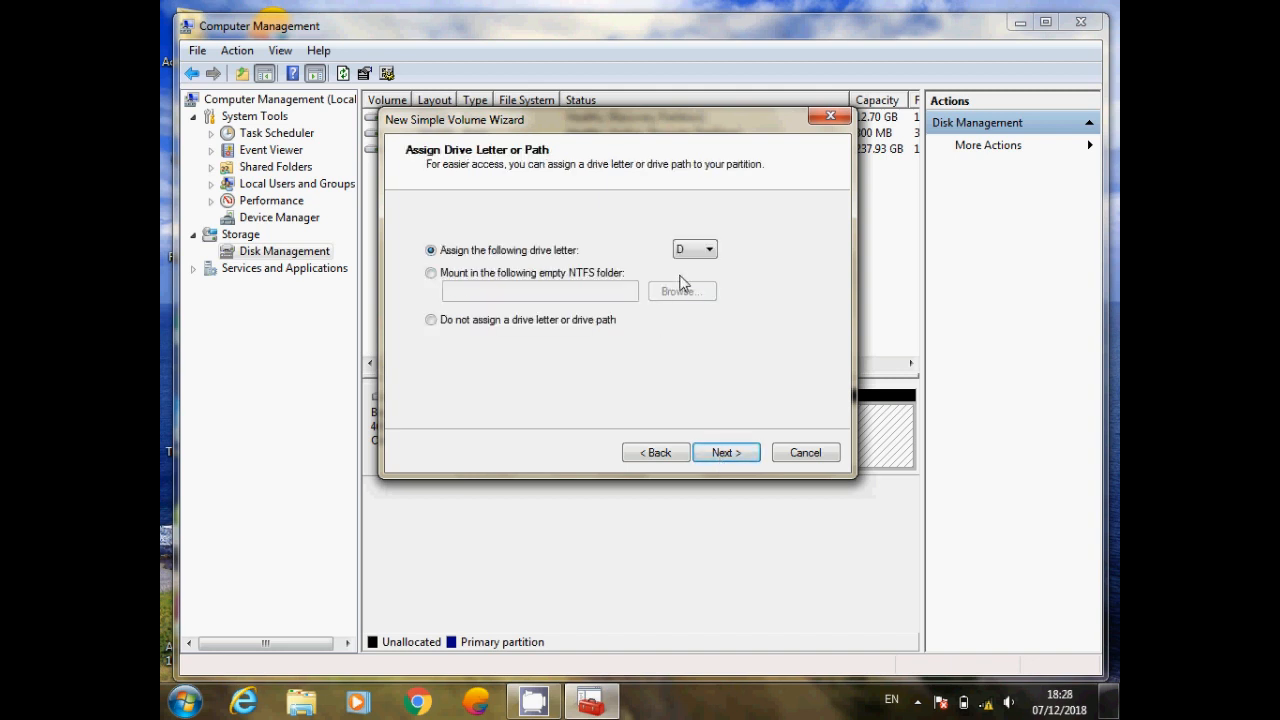
left_click(709, 250)
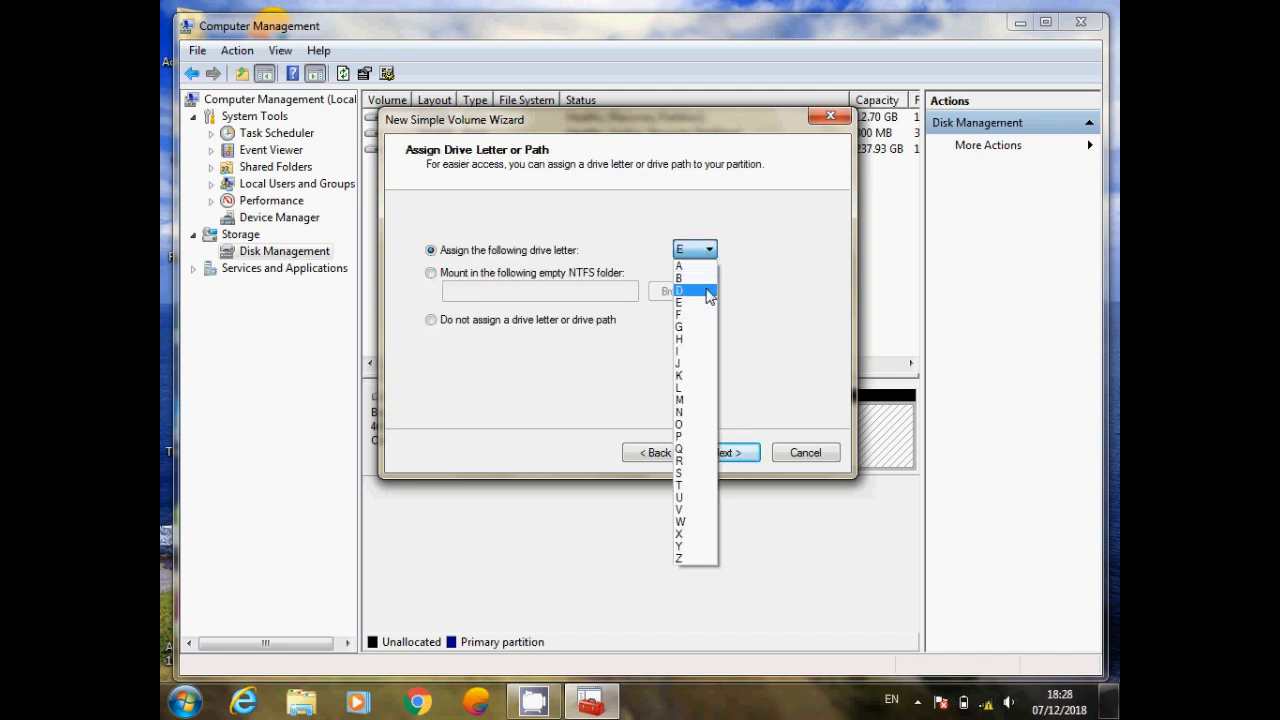
left_click(707, 291)
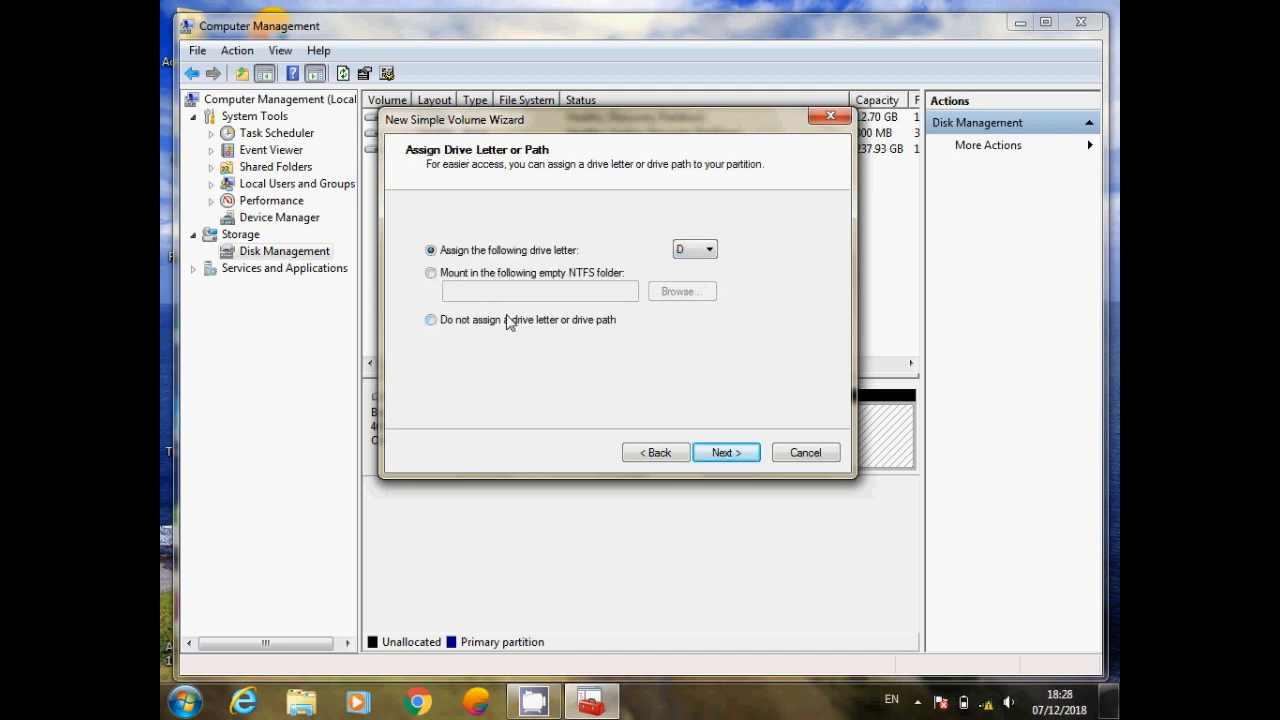
left_click(740, 453)
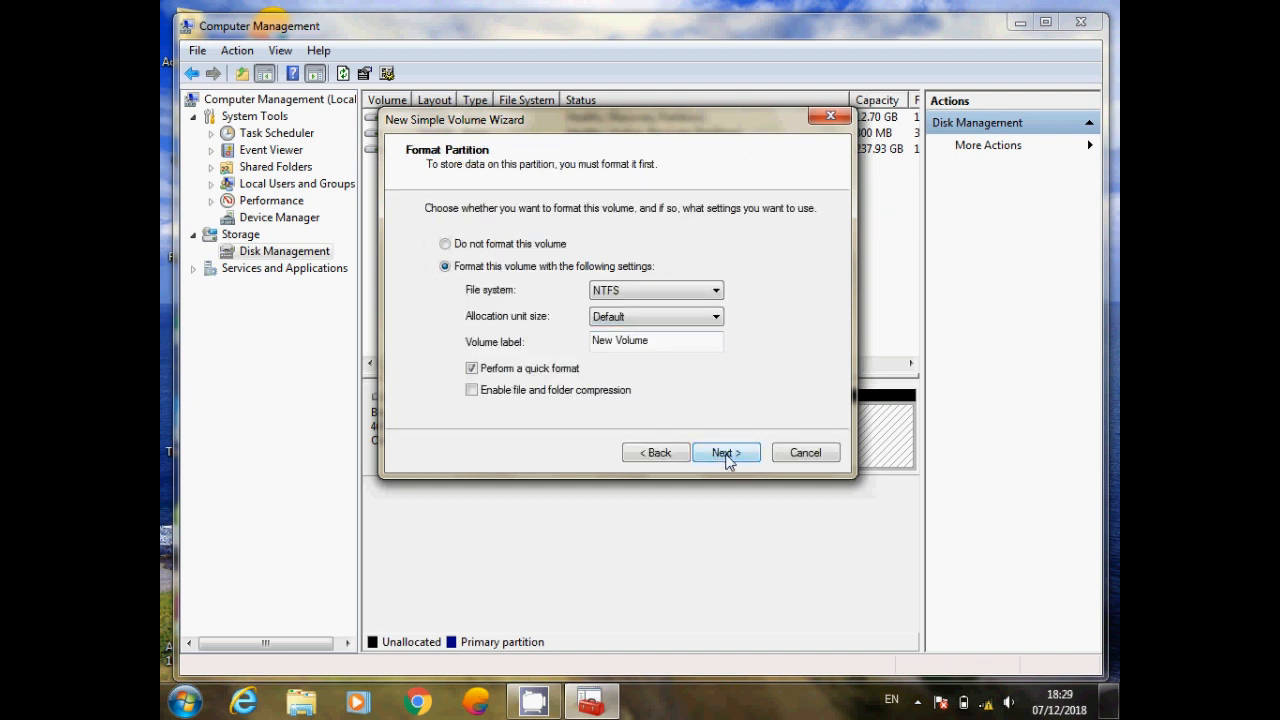
left_click(727, 456)
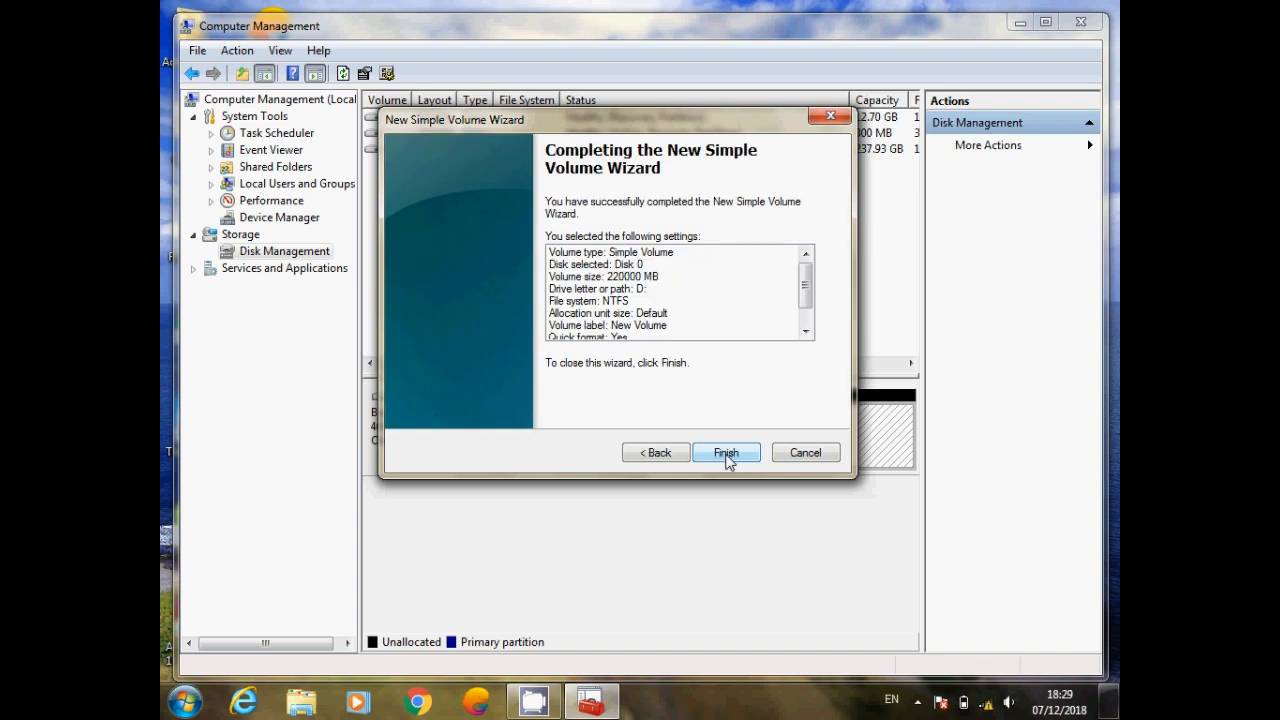
left_click(726, 456)
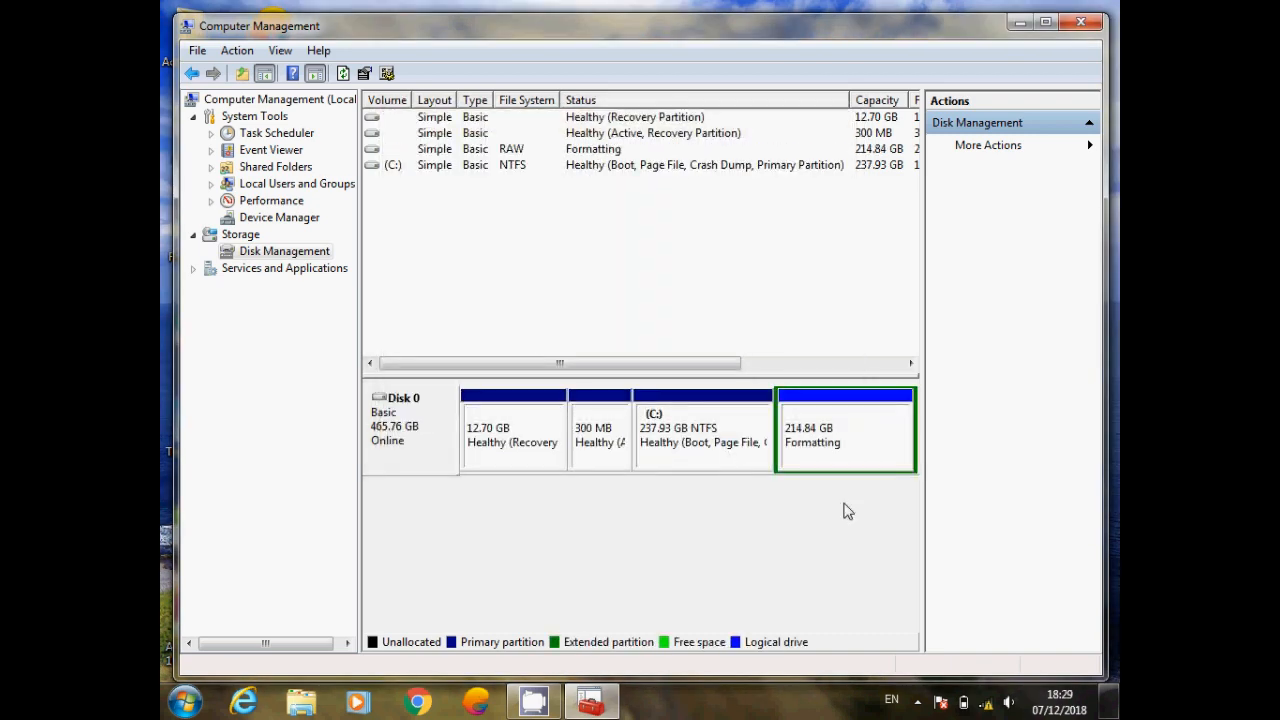
Step: Check New Volume (D:) in Disk Management and among the hard disk drives in the Computer window
left_click(703, 460)
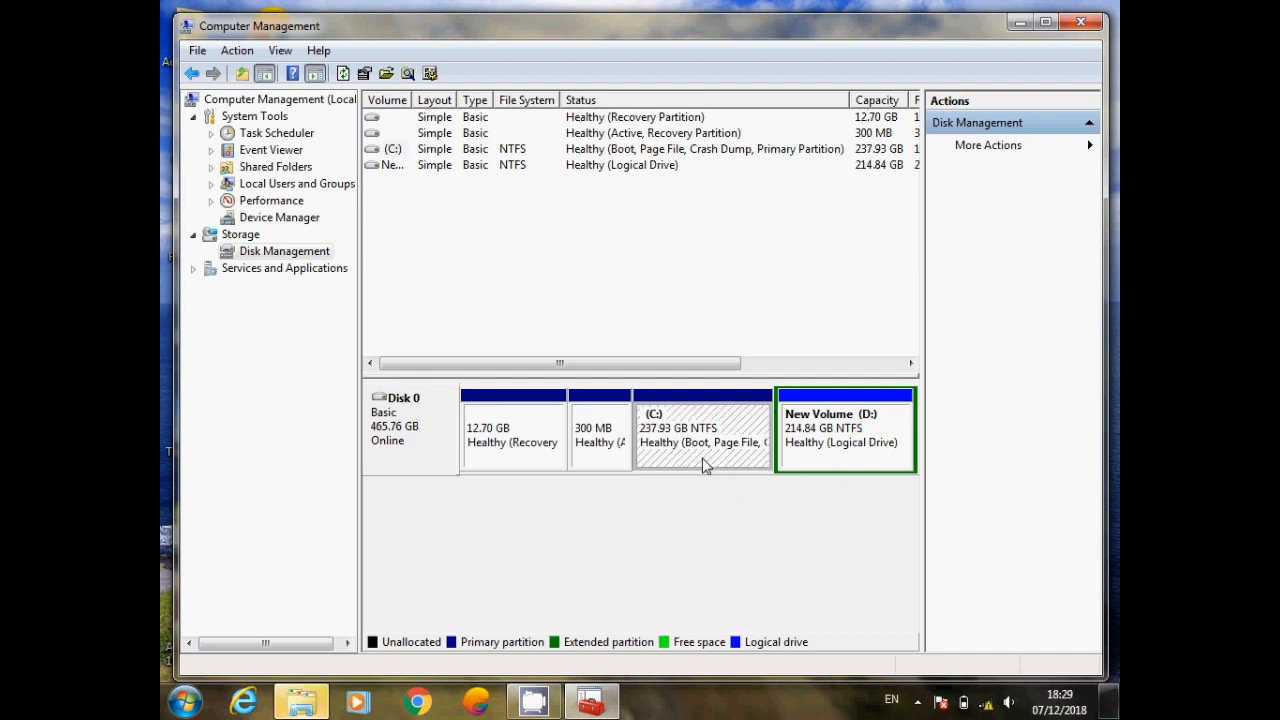
left_click(816, 462)
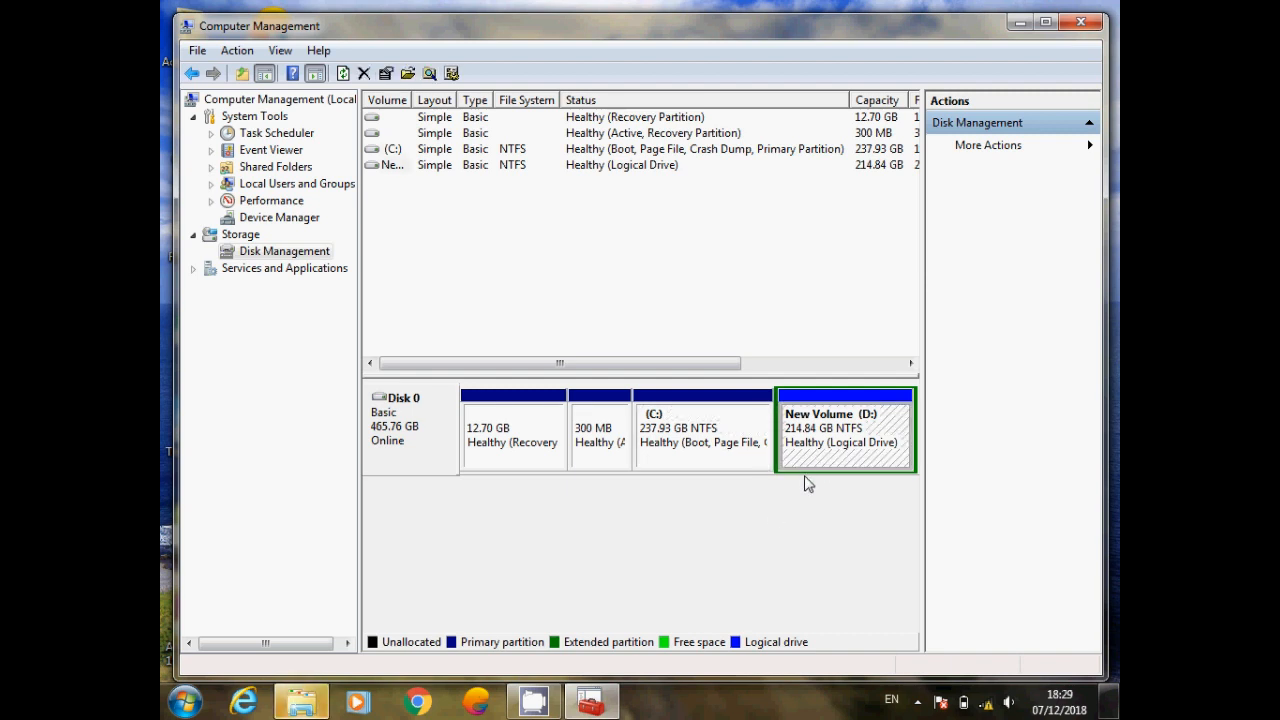
left_click_drag(409, 26, 520, 80)
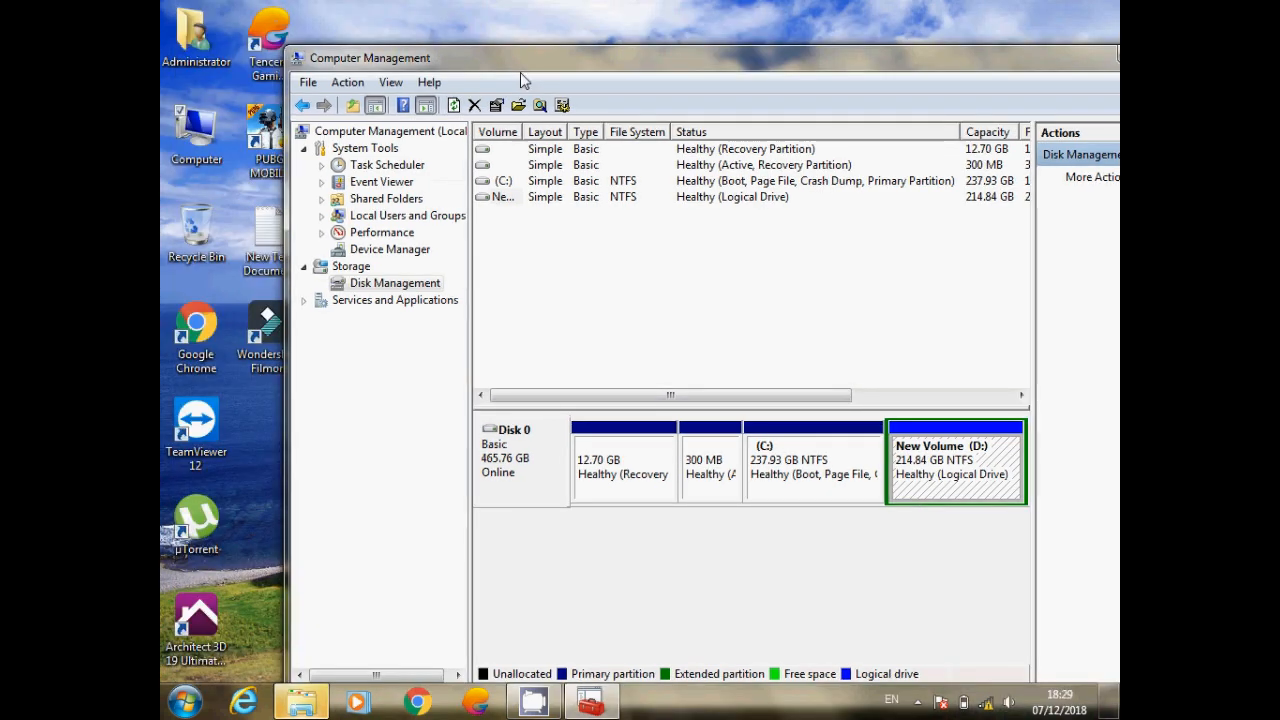
double_click(193, 145)
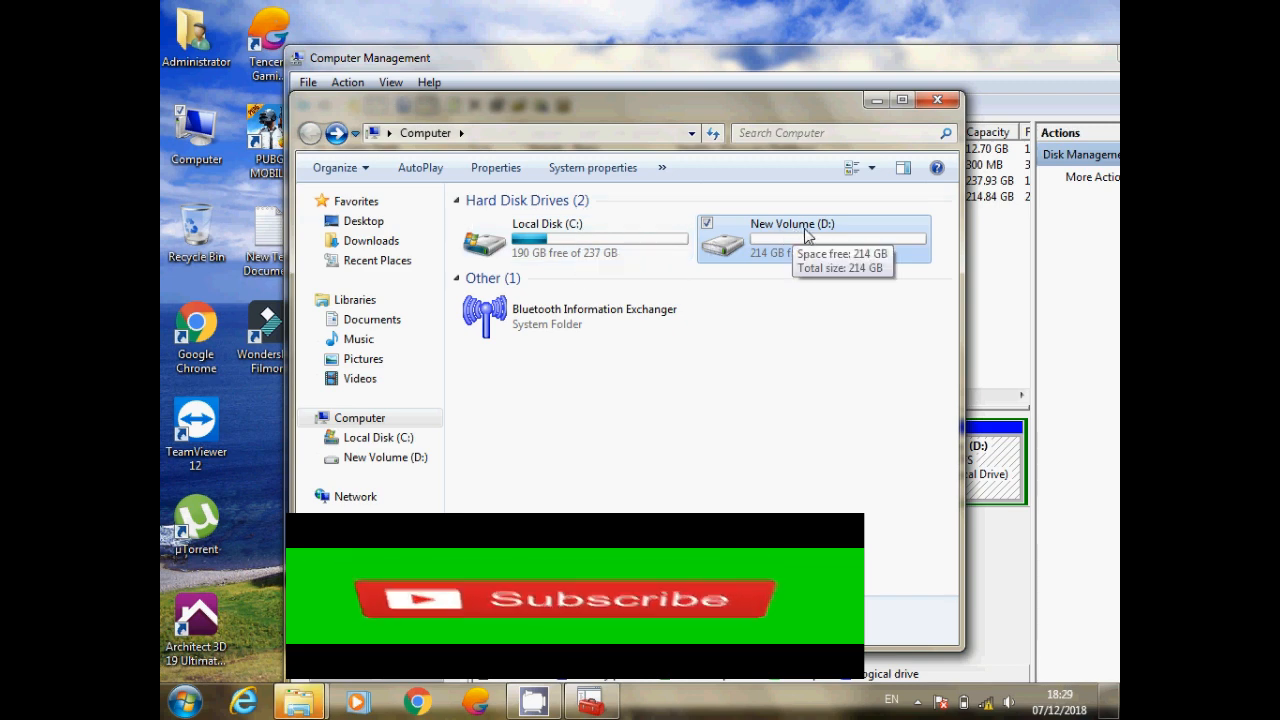
left_click_drag(889, 57, 779, 20)
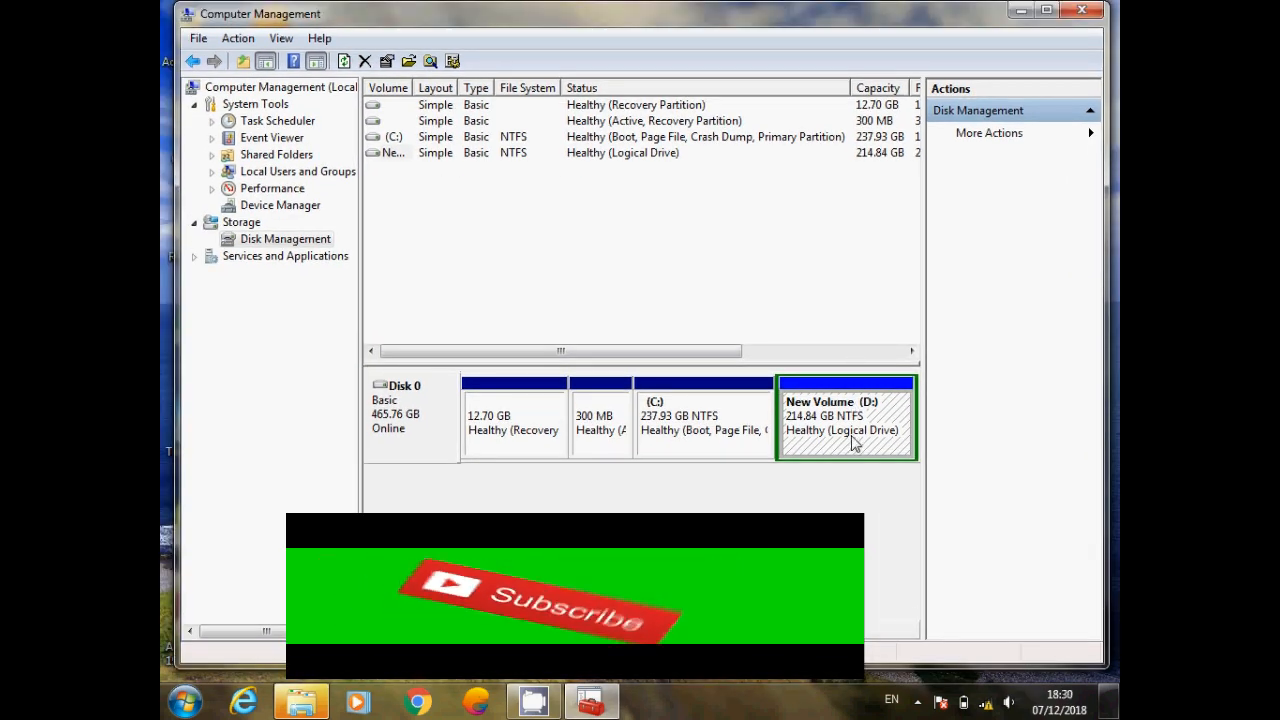
Step: Shrink New Volume (D:) by 110000 MB
left_click(737, 440)
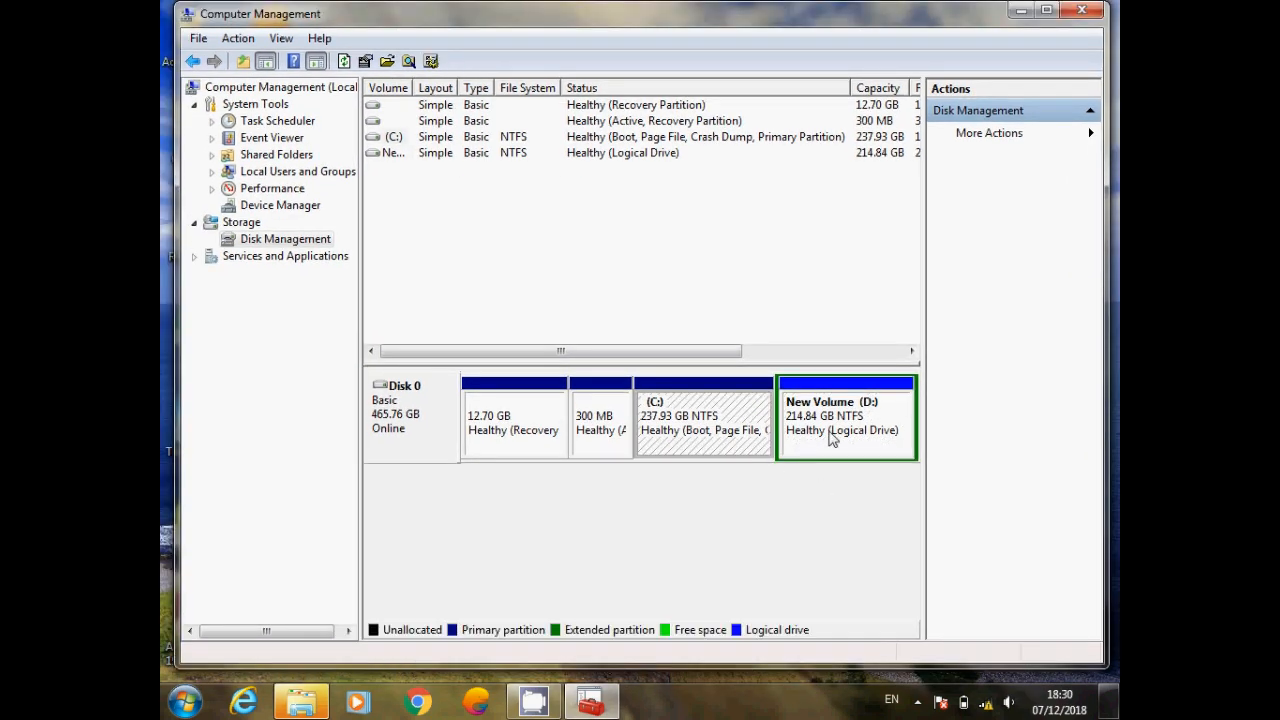
left_click(858, 413)
right_click(858, 418)
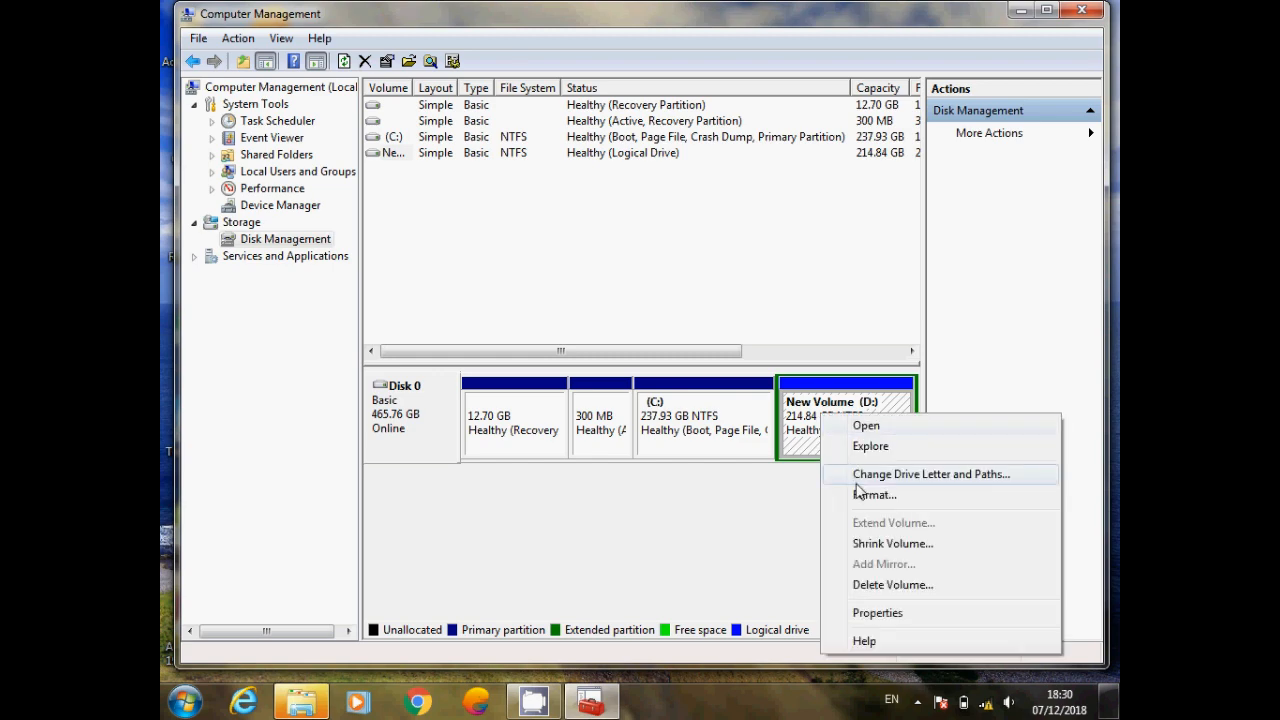
left_click(862, 543)
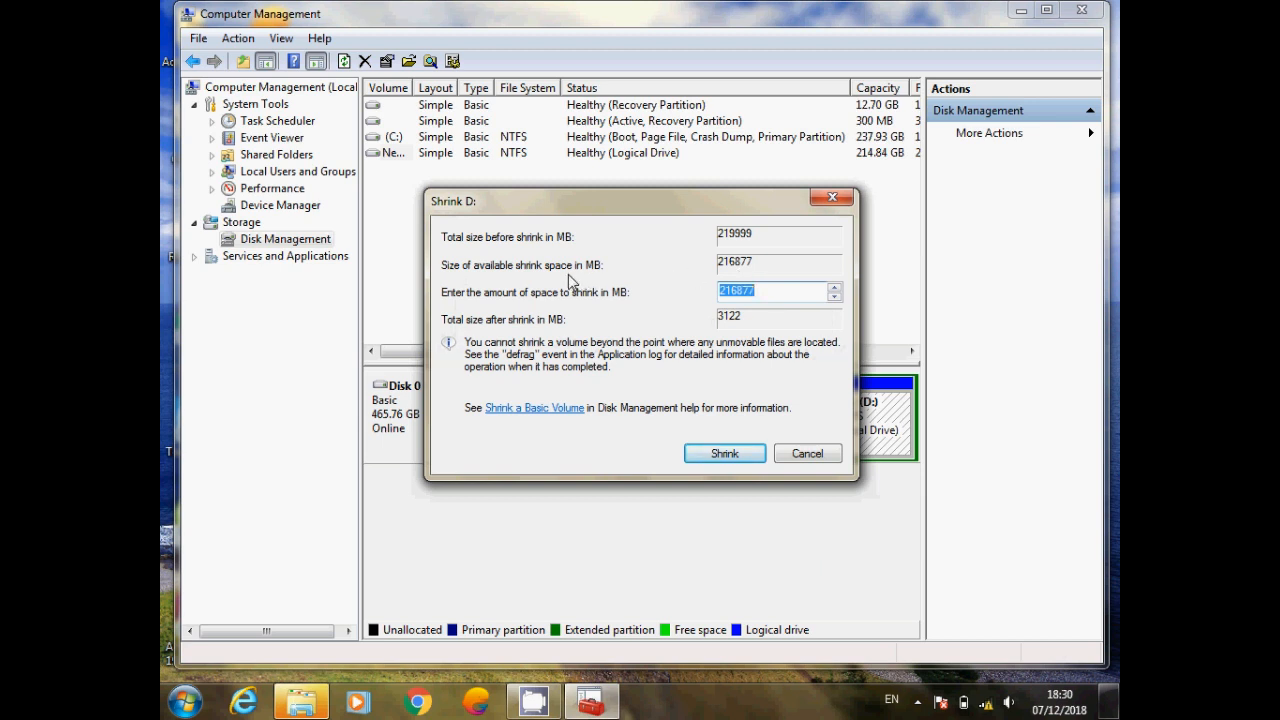
left_click(752, 289)
key("BackSpace")
key("BackSpace")
key("BackSpace")
key("BackSpace")
key("BackSpace")
key("BackSpace")
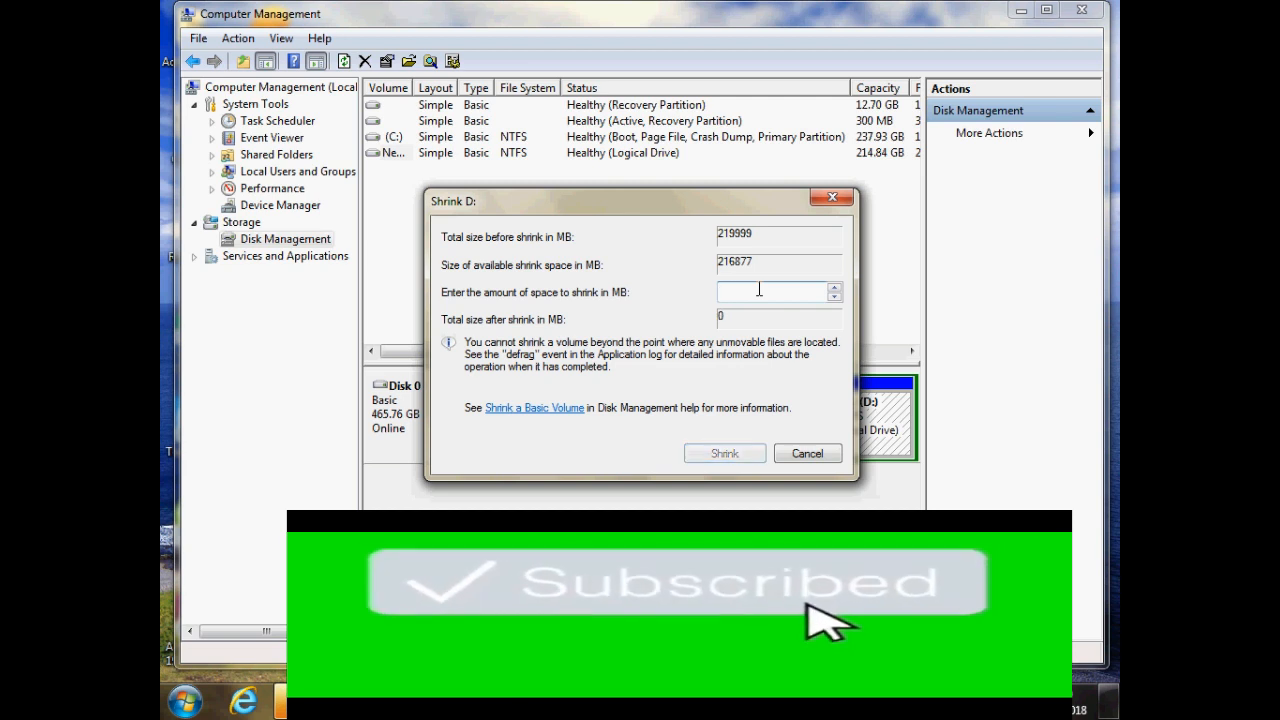
type("11000")
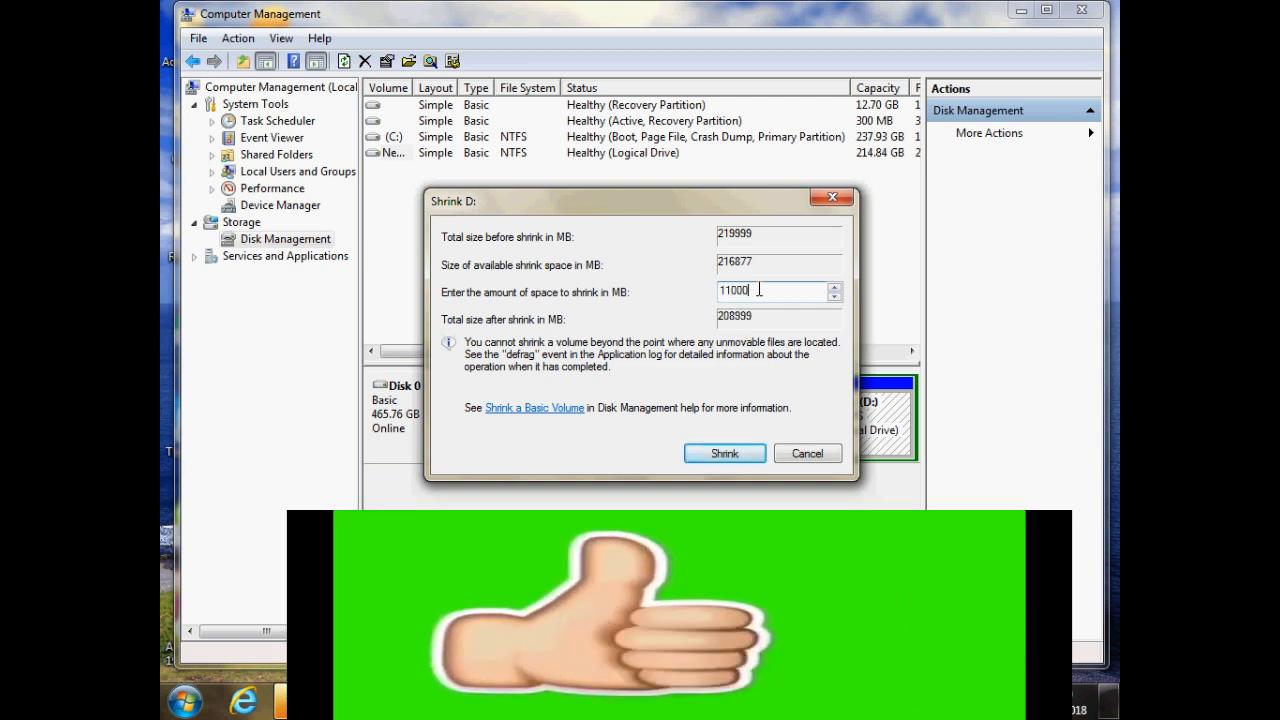
type("0")
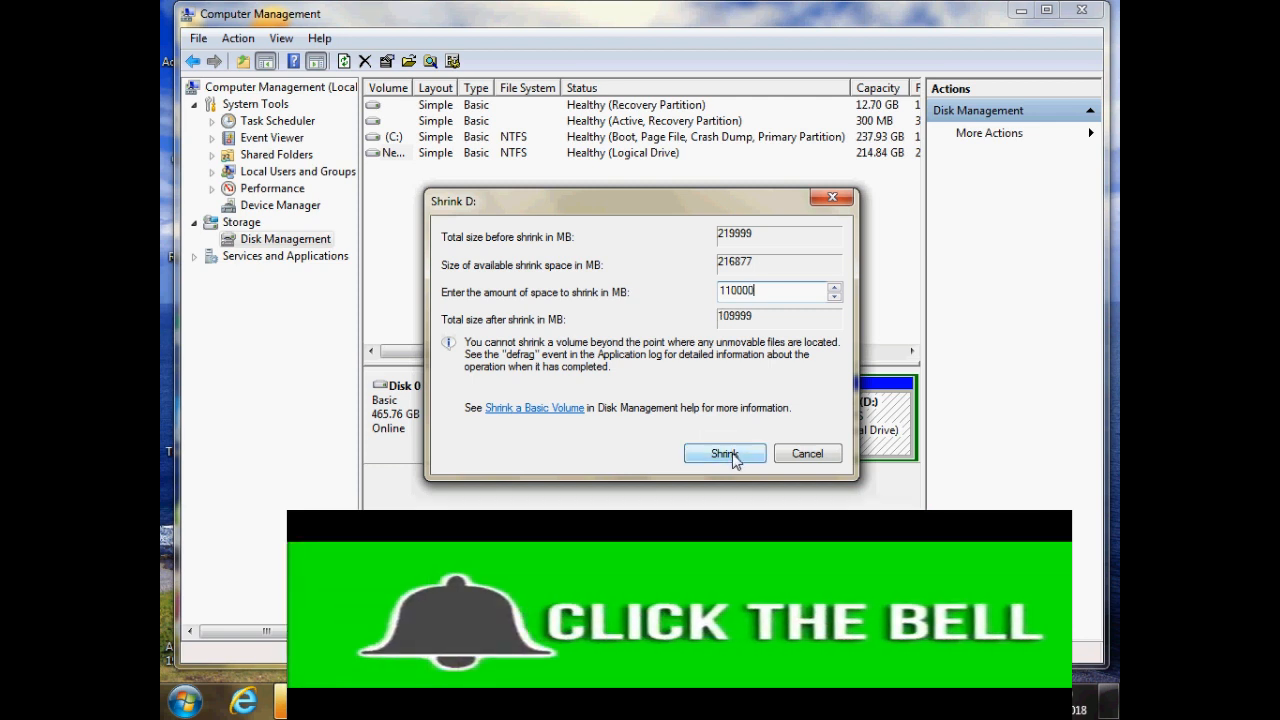
left_click(728, 455)
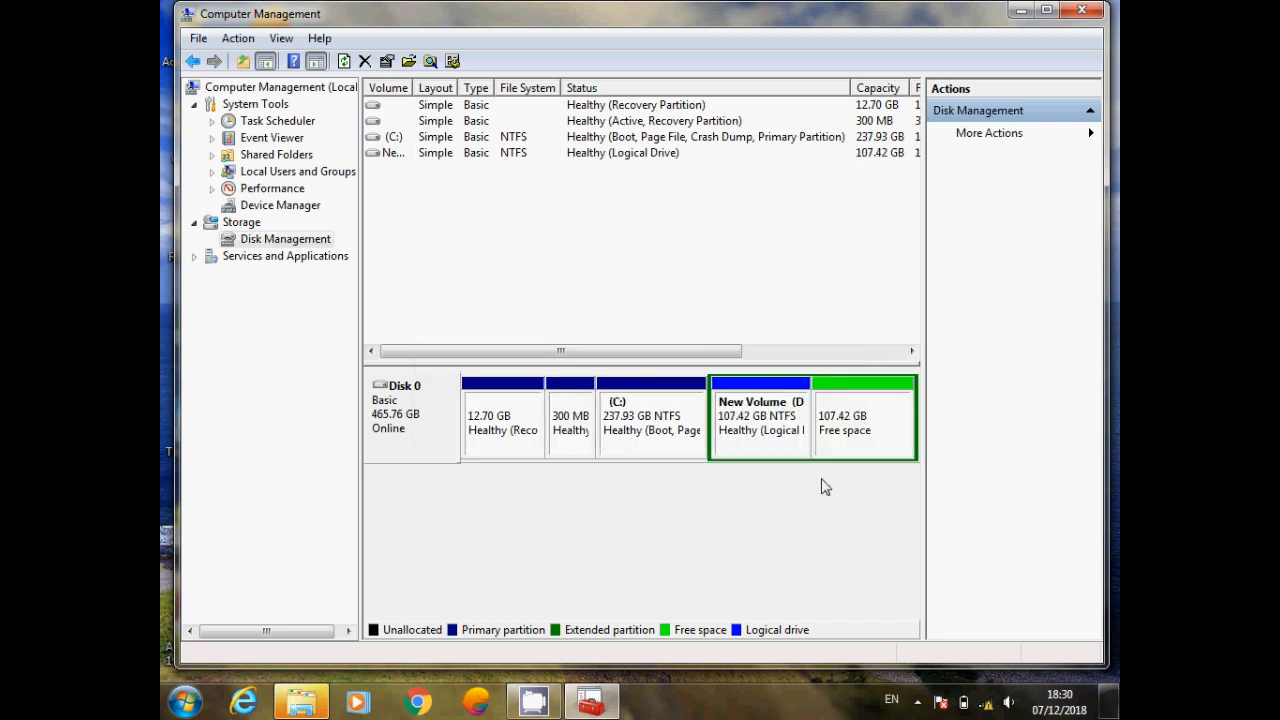
Step: Review the C: partition, New Volume (D:) and the adjoining free space on Disk 0
left_click(692, 424)
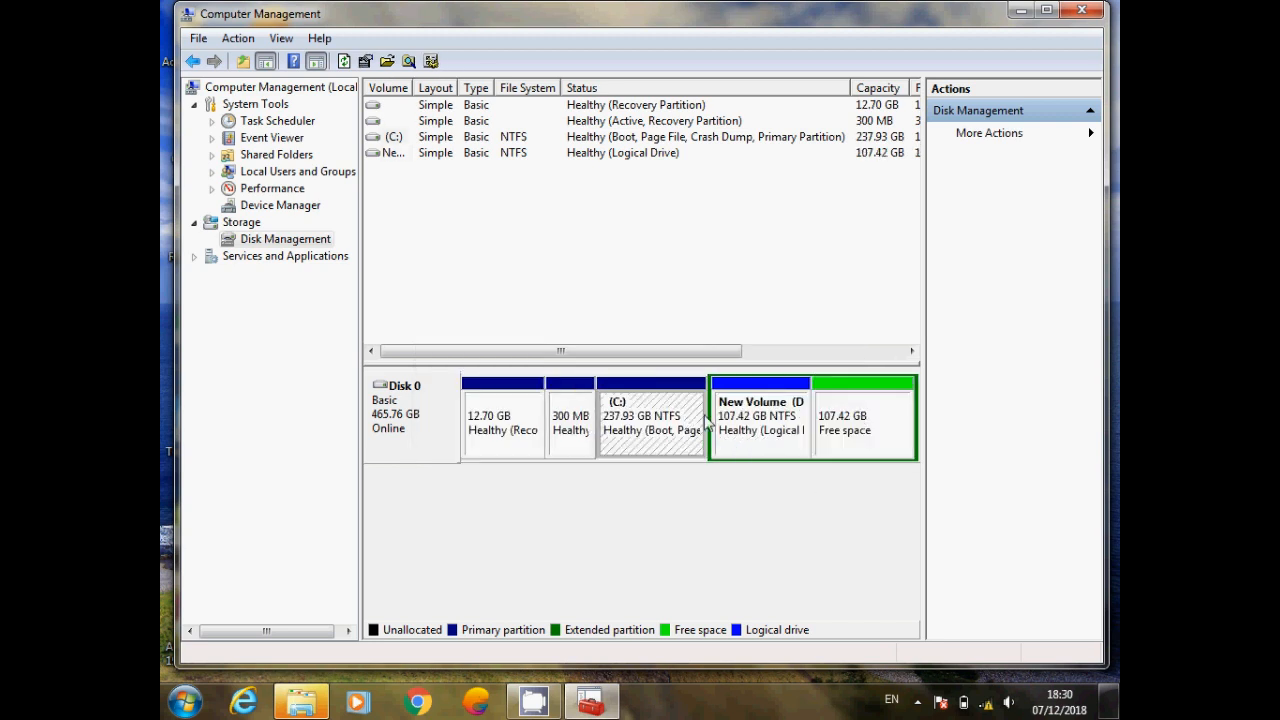
left_click(760, 420)
left_click(843, 435)
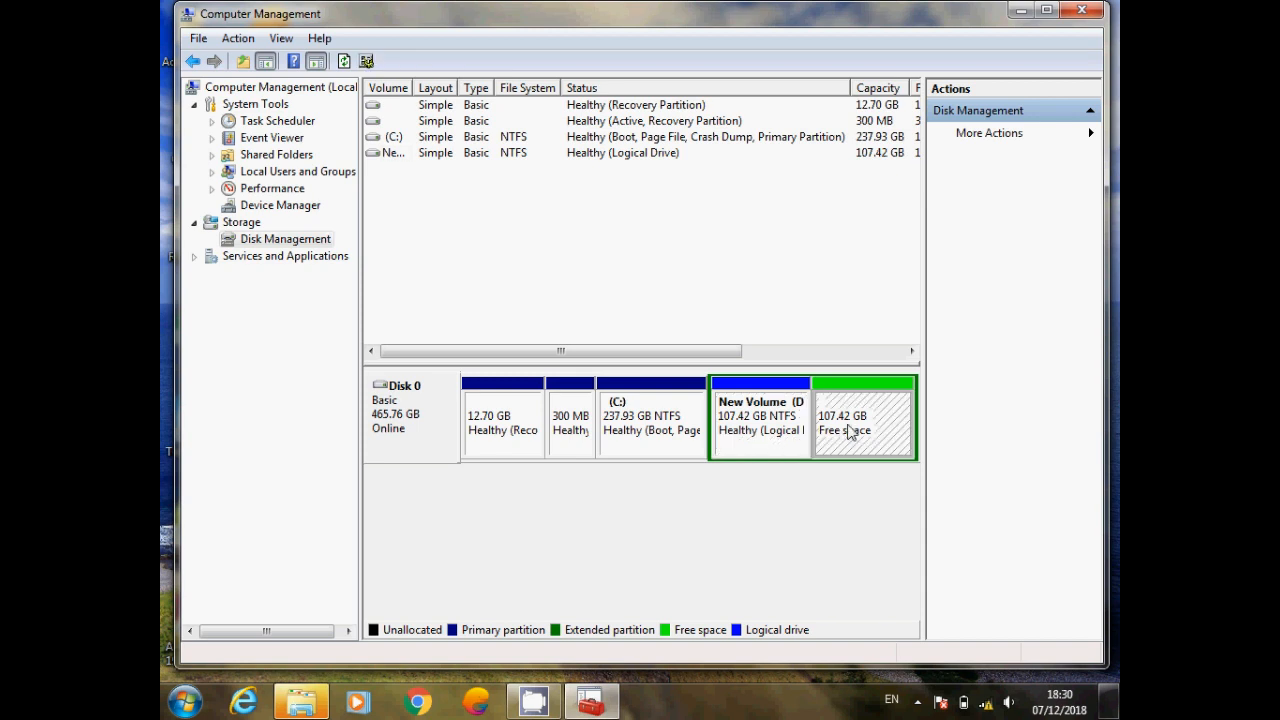
Step: Create a 109999 MB simple volume in the free space with drive letter E, quick-formatted as NTFS and labelled New Volume
right_click(849, 430)
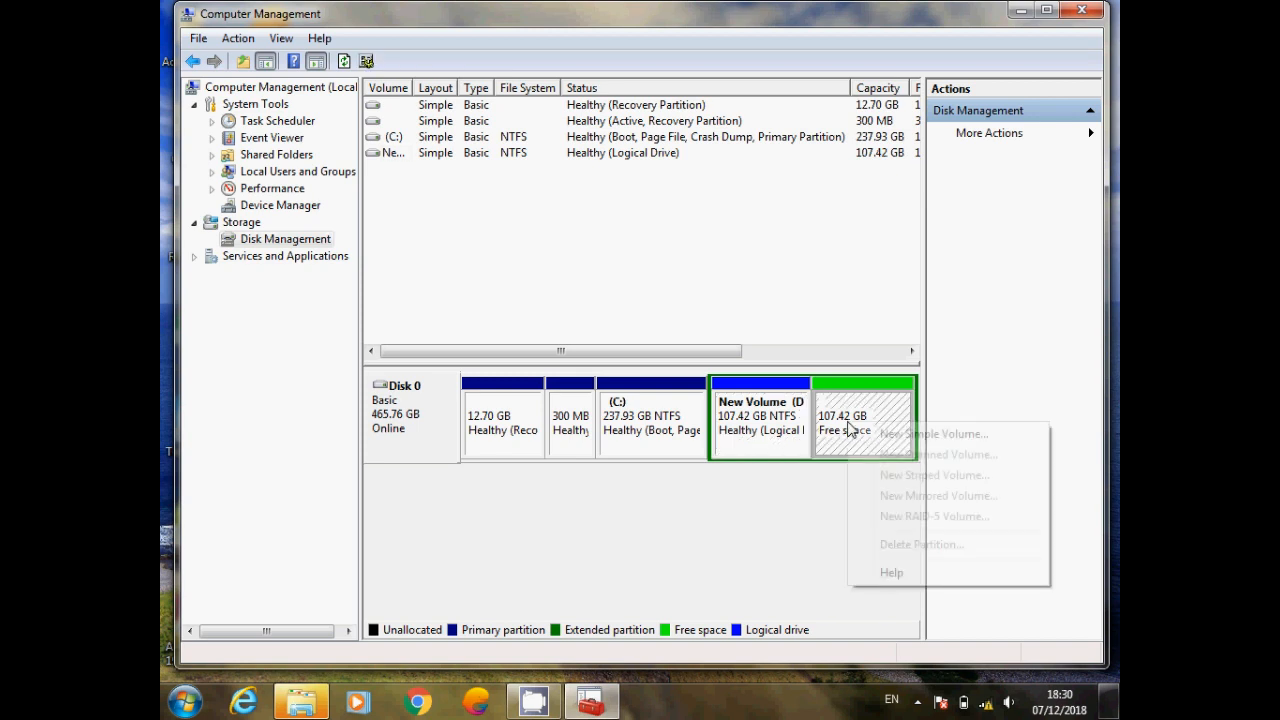
left_click(911, 434)
left_click(737, 442)
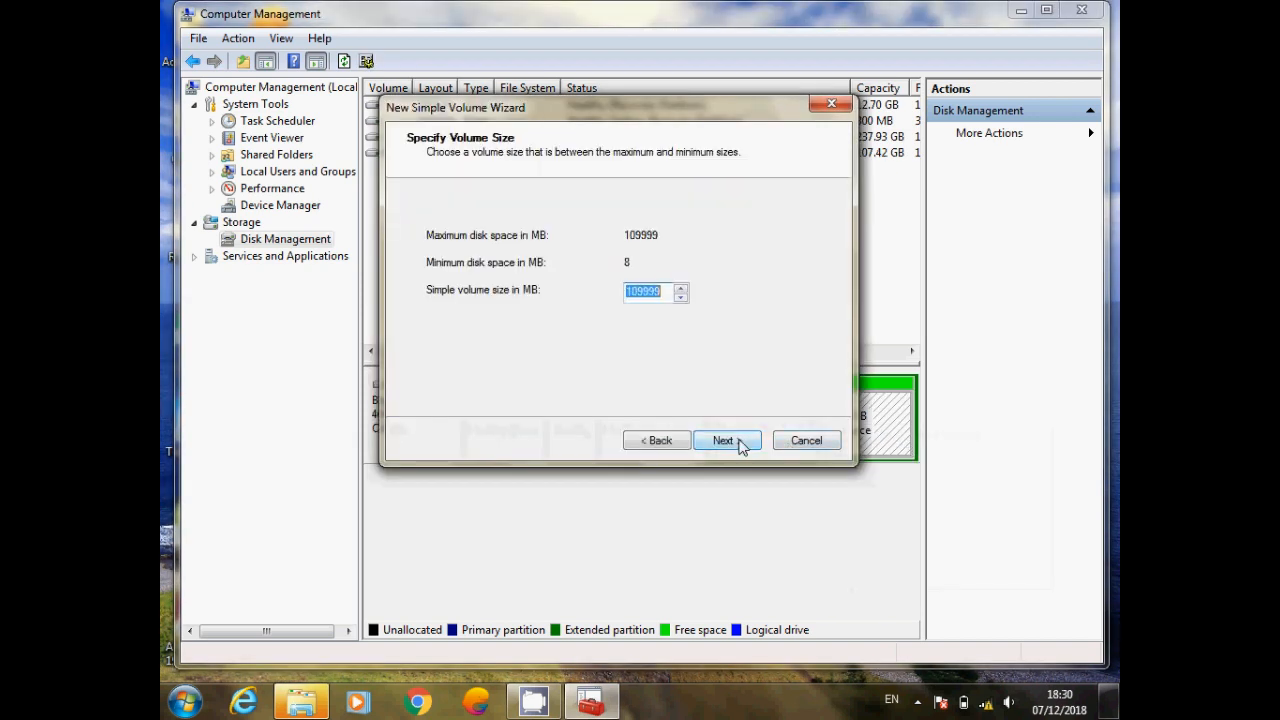
left_click(726, 440)
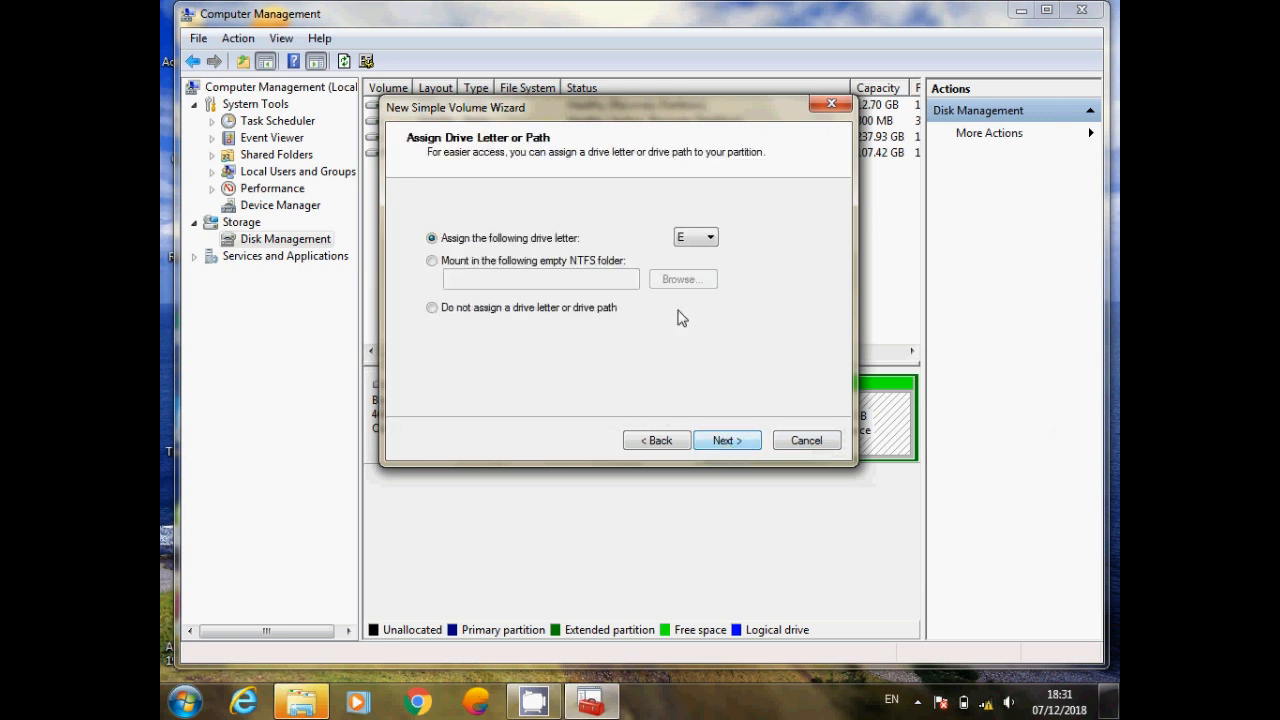
left_click(705, 245)
left_click(705, 243)
left_click(724, 440)
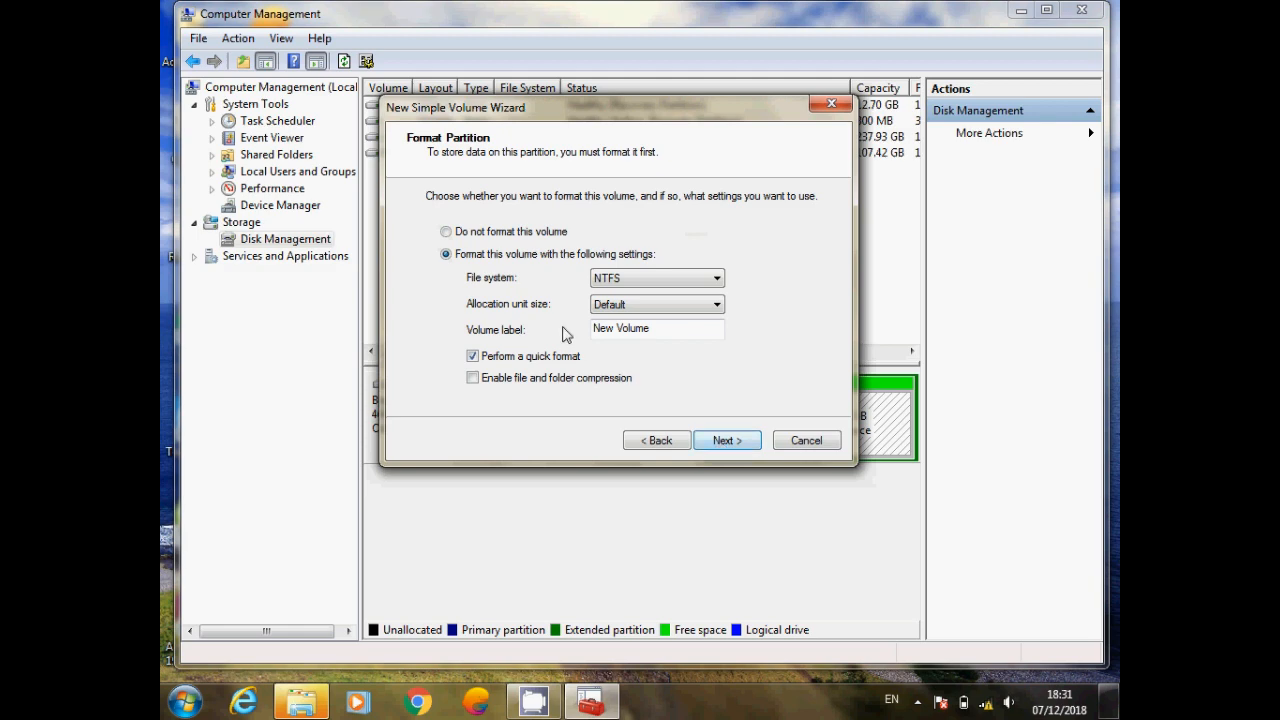
left_click(726, 441)
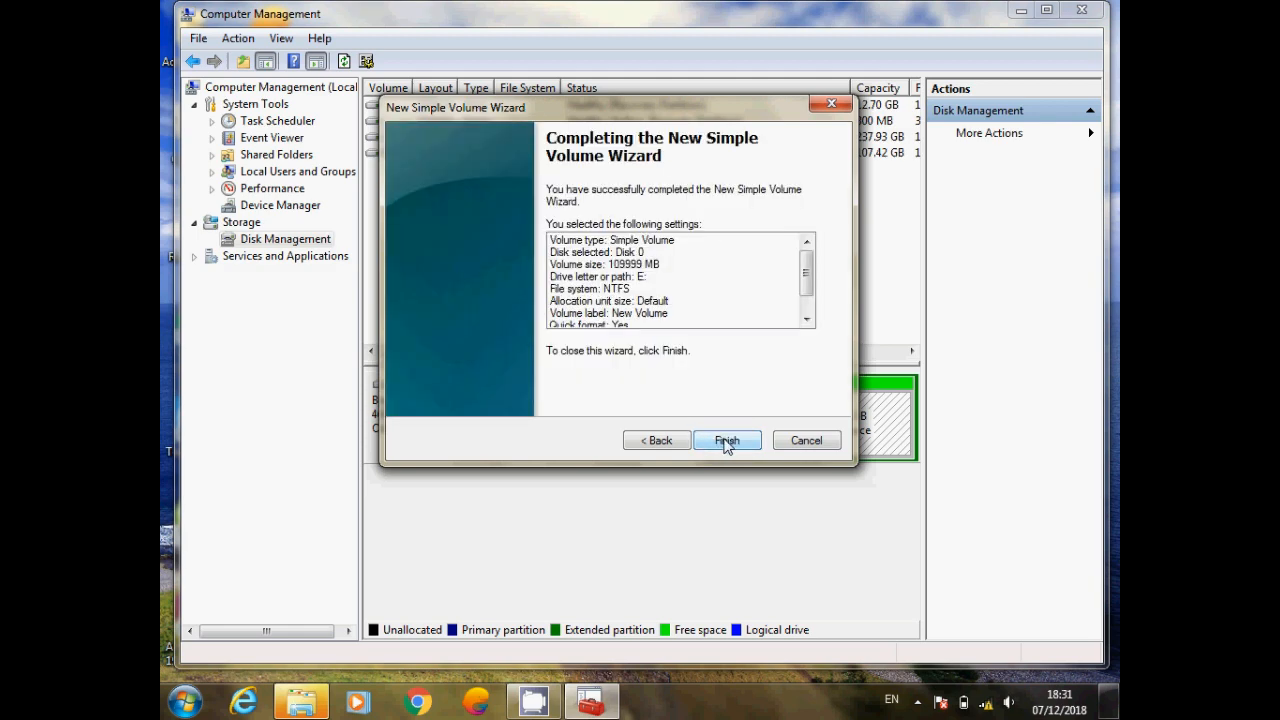
left_click(727, 441)
Step: Check New Volume (E:) among the hard disk drives in the Computer window and on Disk 0 in Disk Management
double_click(203, 138)
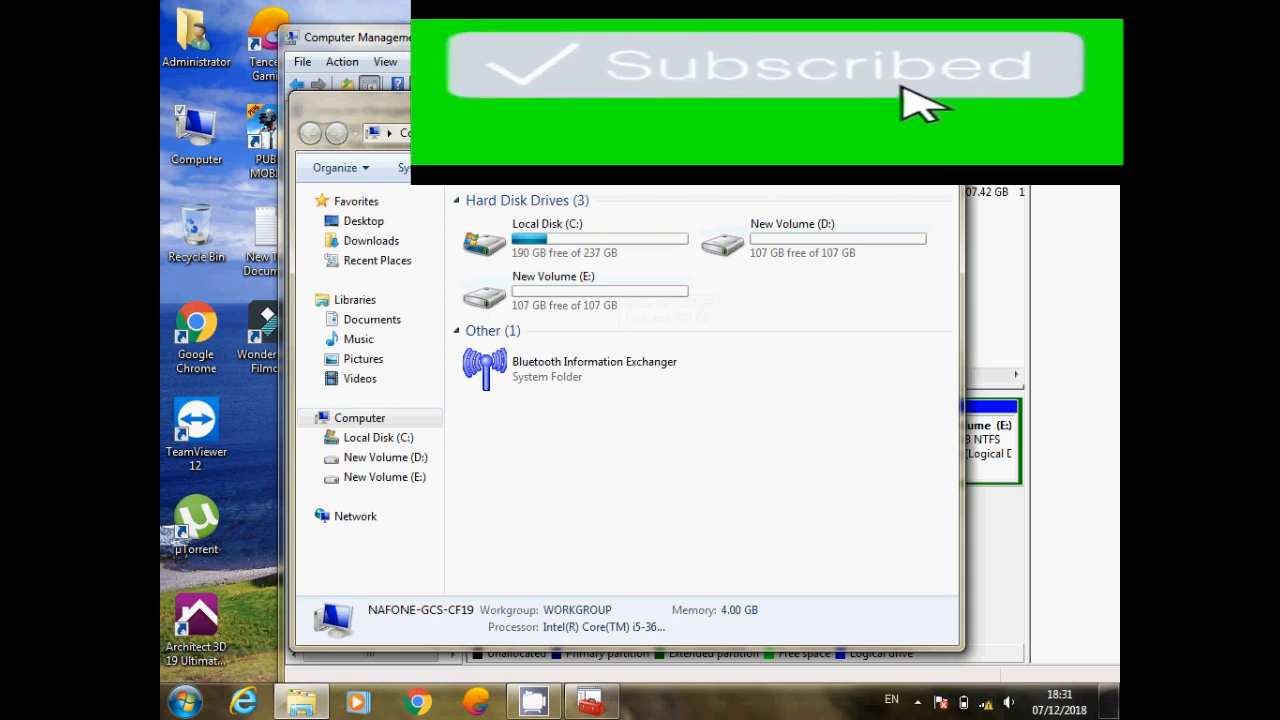
left_click(940, 101)
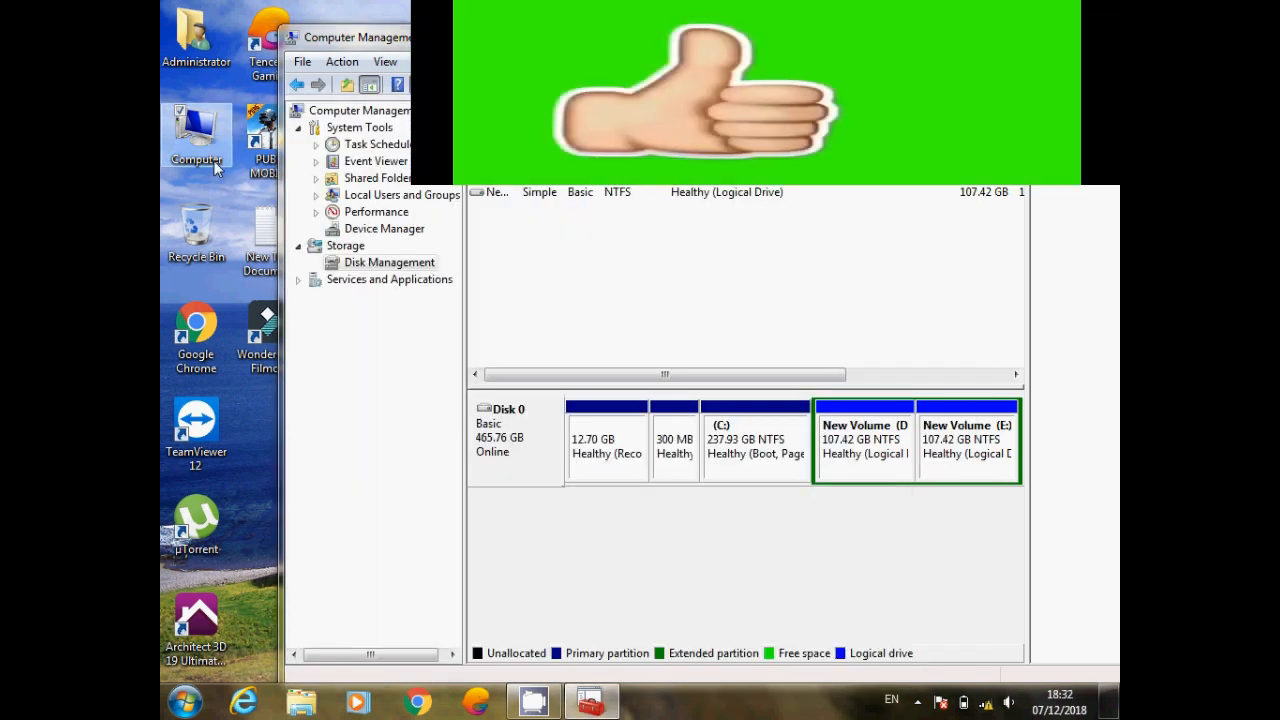
left_click(965, 432)
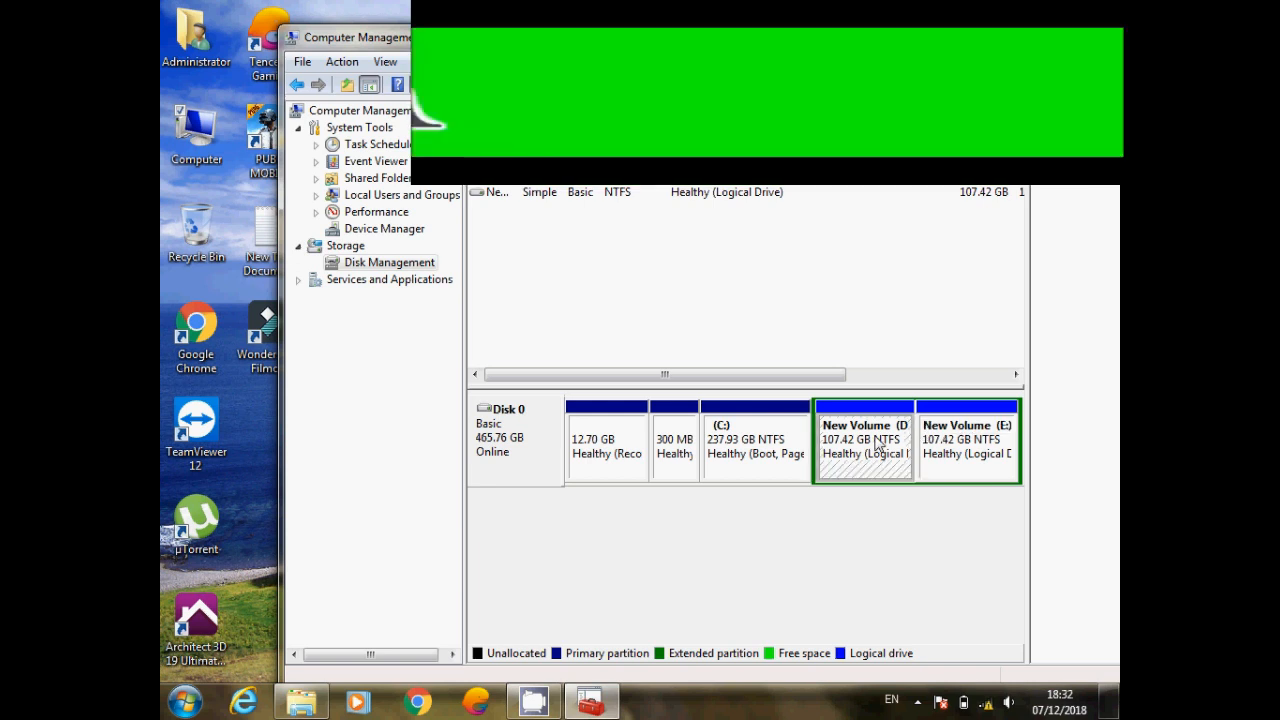
Step: Delete New Volume (E:) from Disk 0, accepting the erasure of its data
left_click(987, 440)
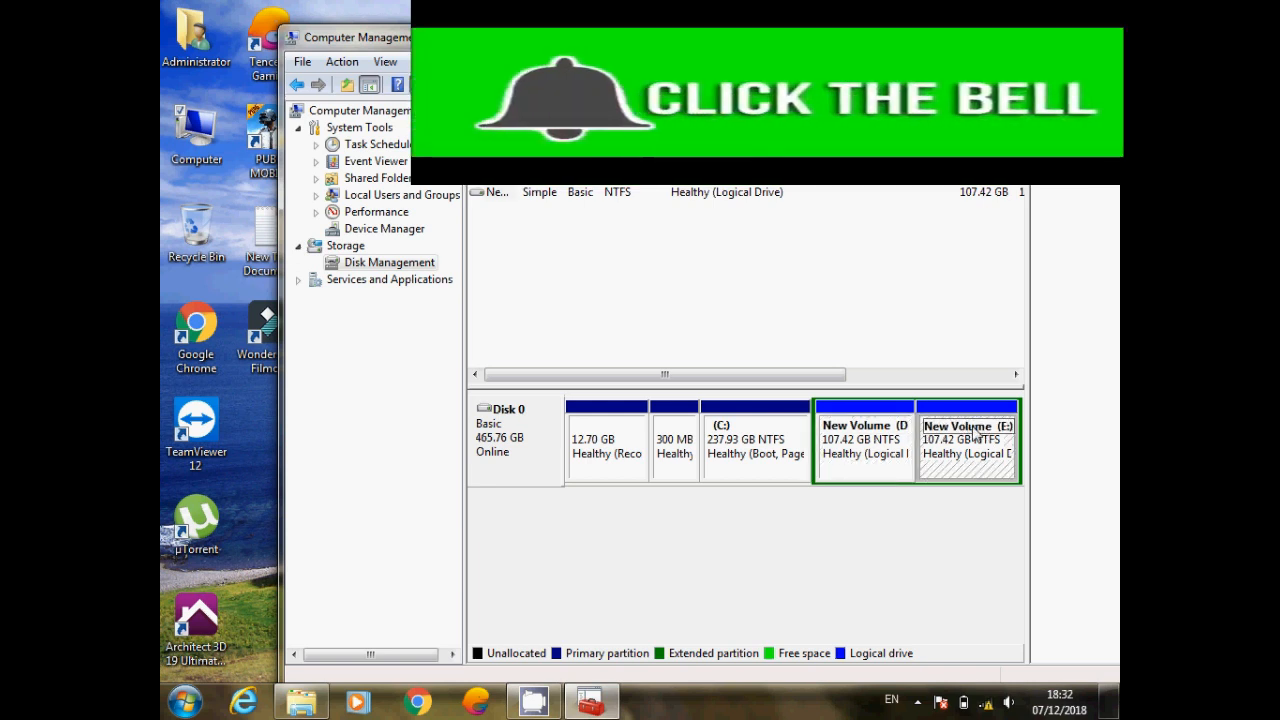
right_click(969, 421)
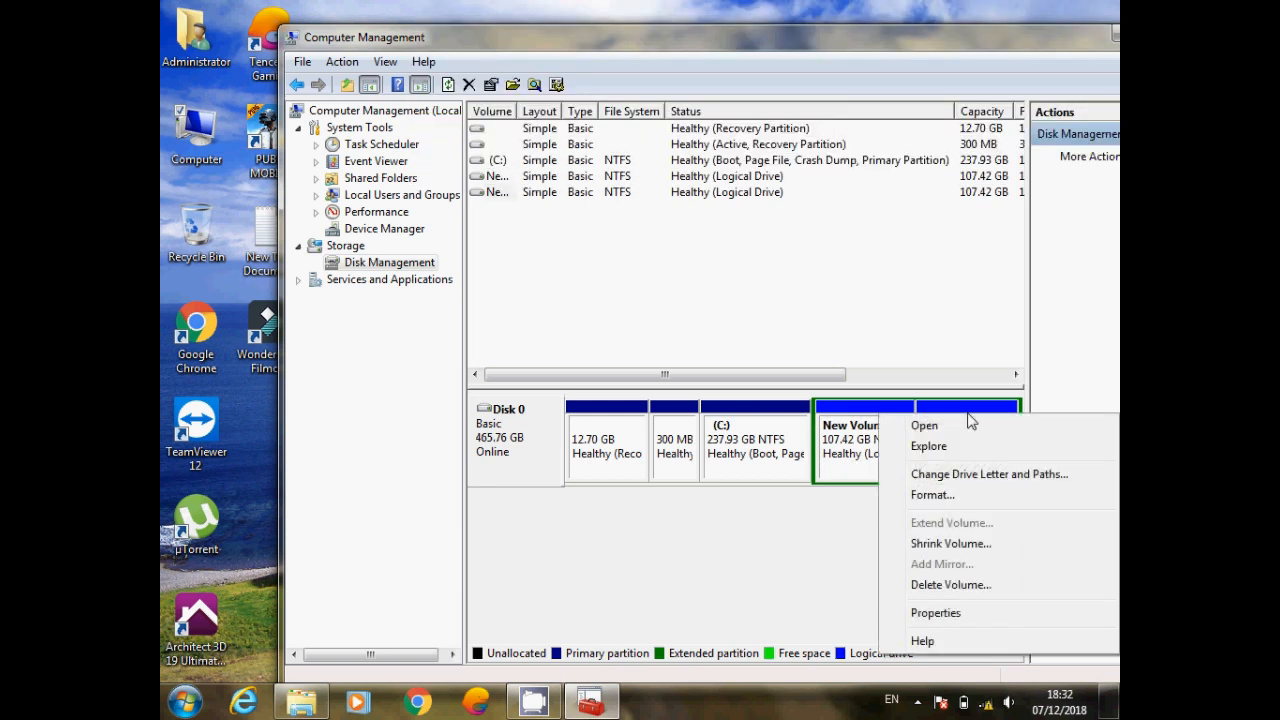
left_click(955, 585)
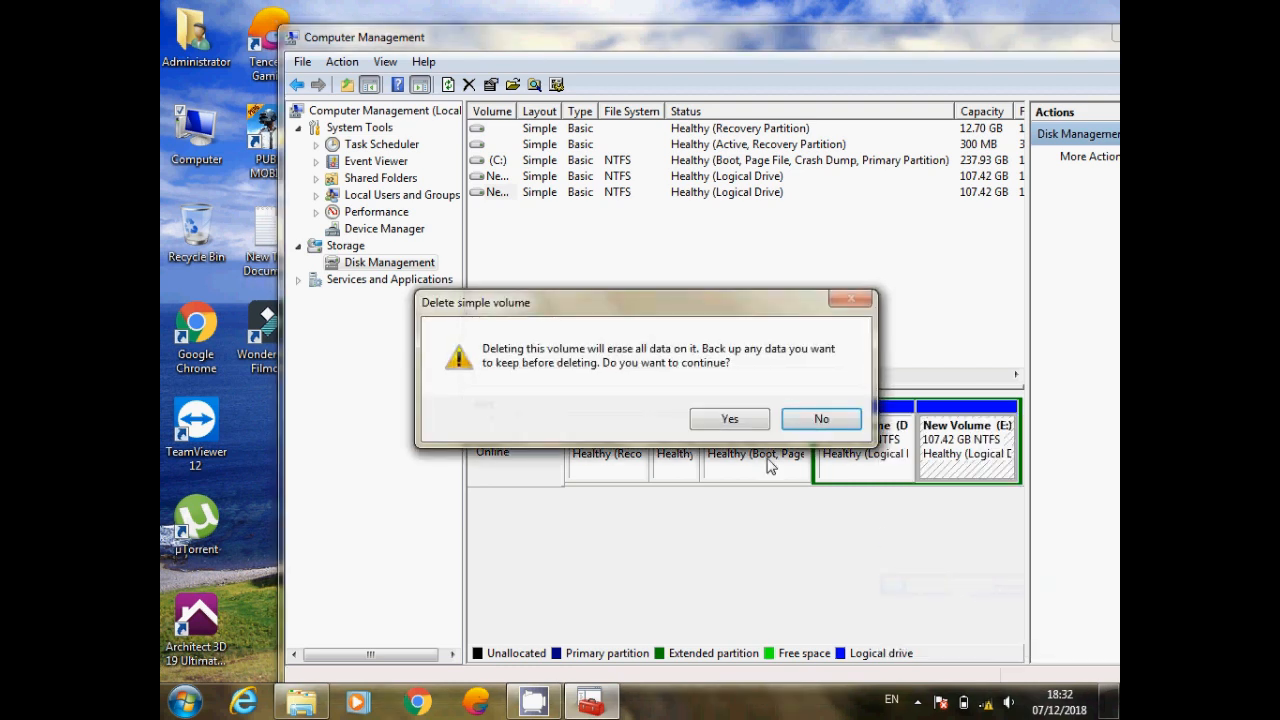
left_click(730, 420)
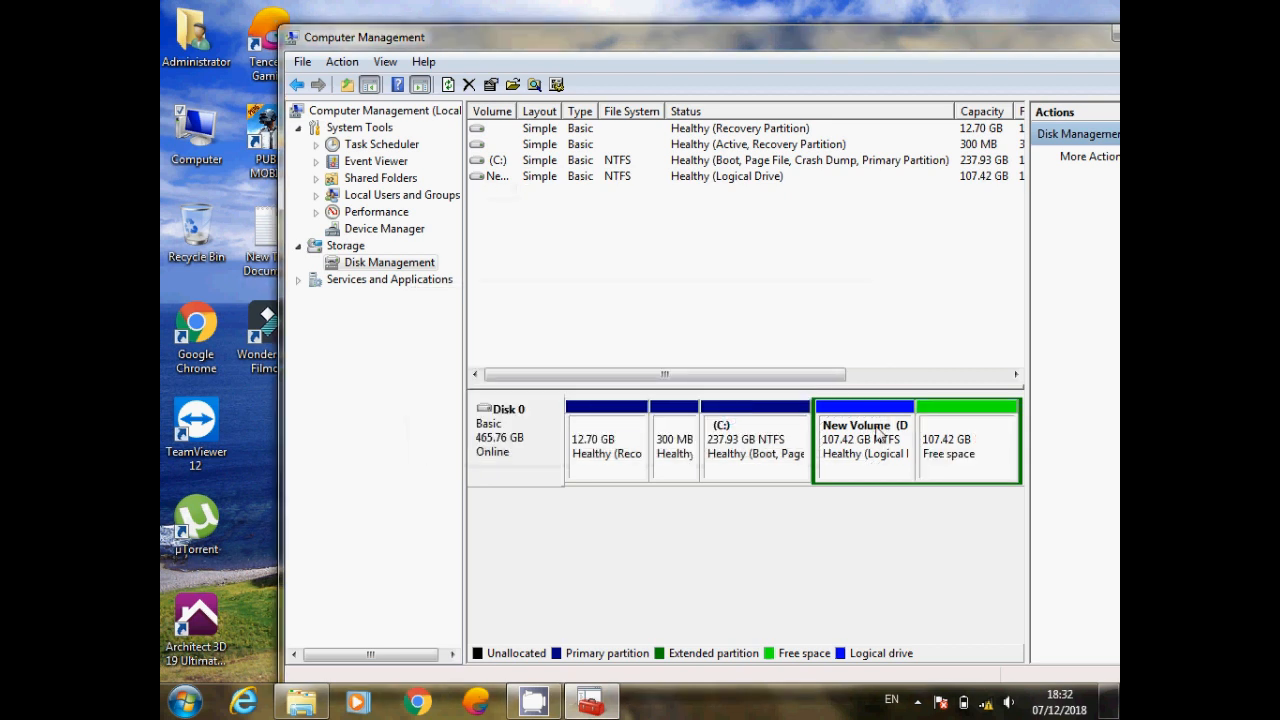
Step: Extend New Volume (D:) by 109999 MB using the adjoining free space on Disk 0
left_click(852, 460)
left_click(783, 443)
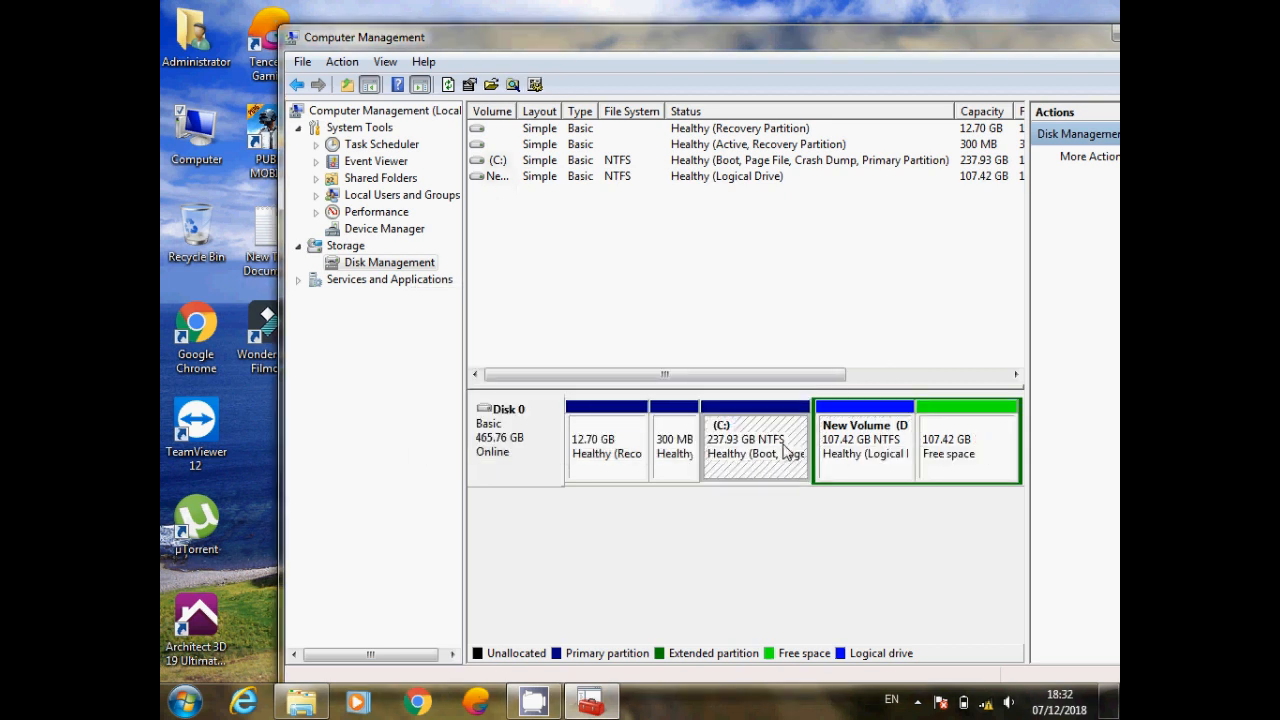
left_click(856, 447)
left_click(948, 460)
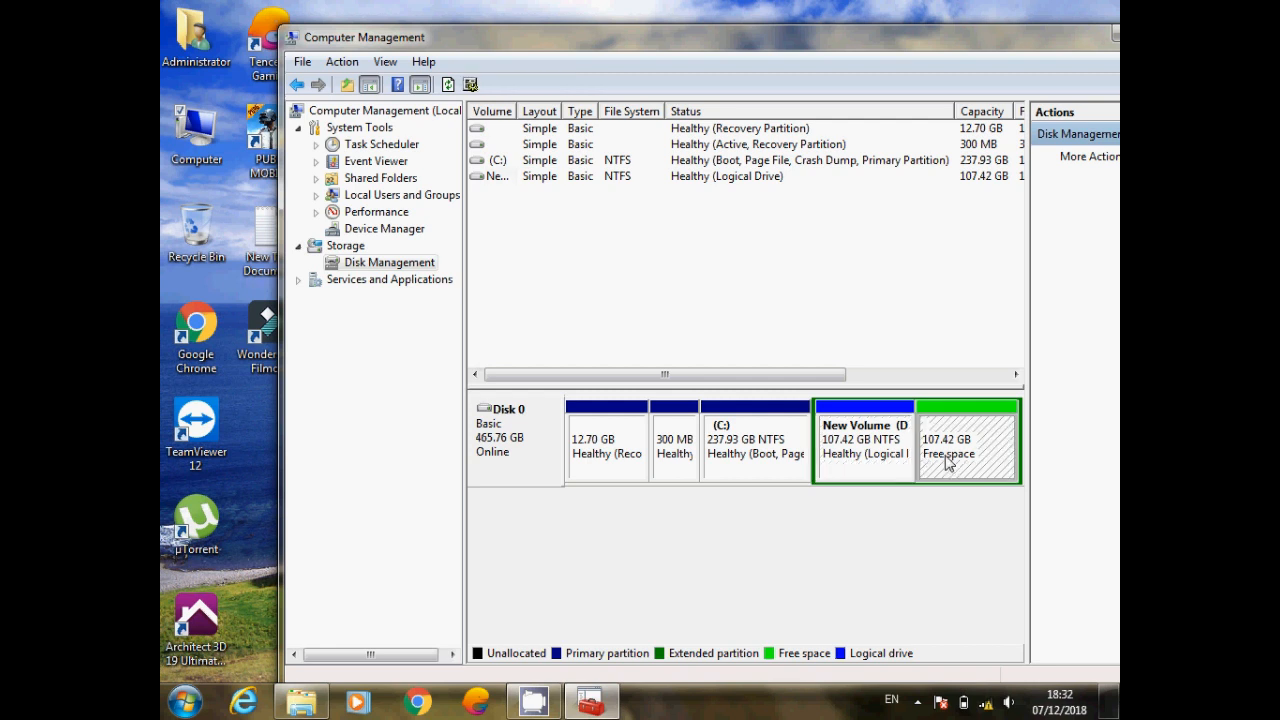
left_click(868, 441)
right_click(872, 443)
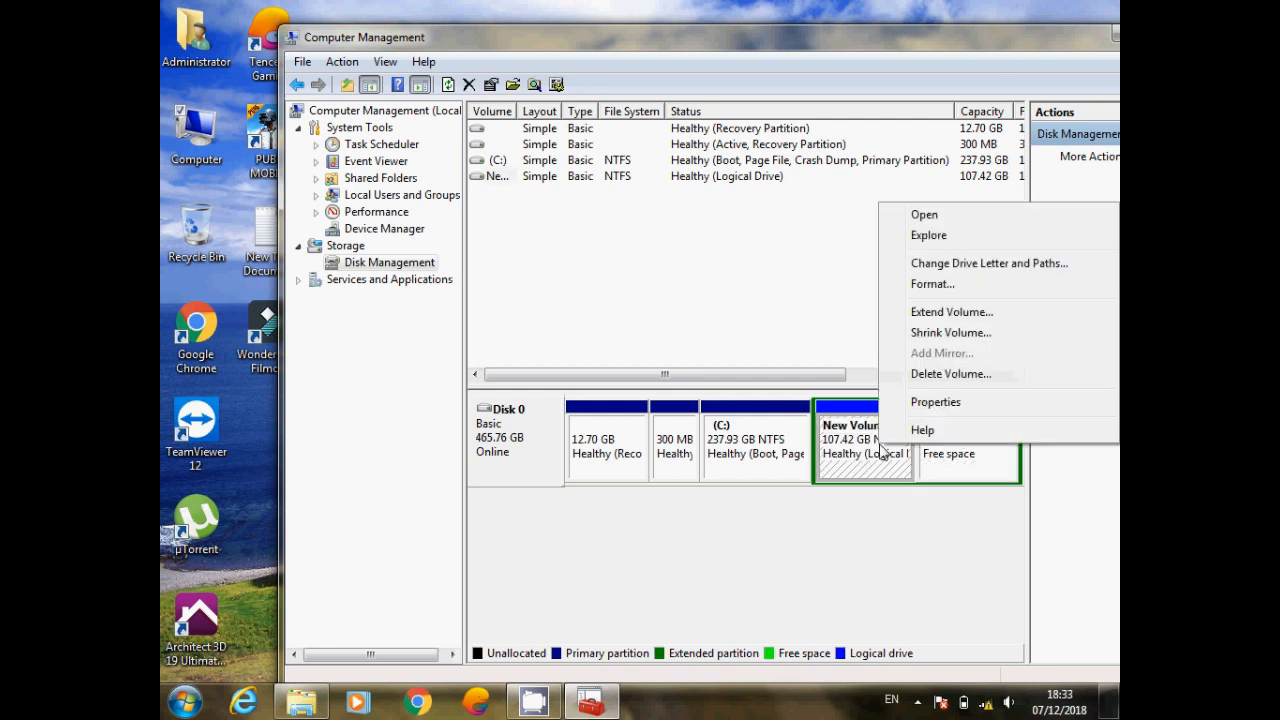
left_click(953, 315)
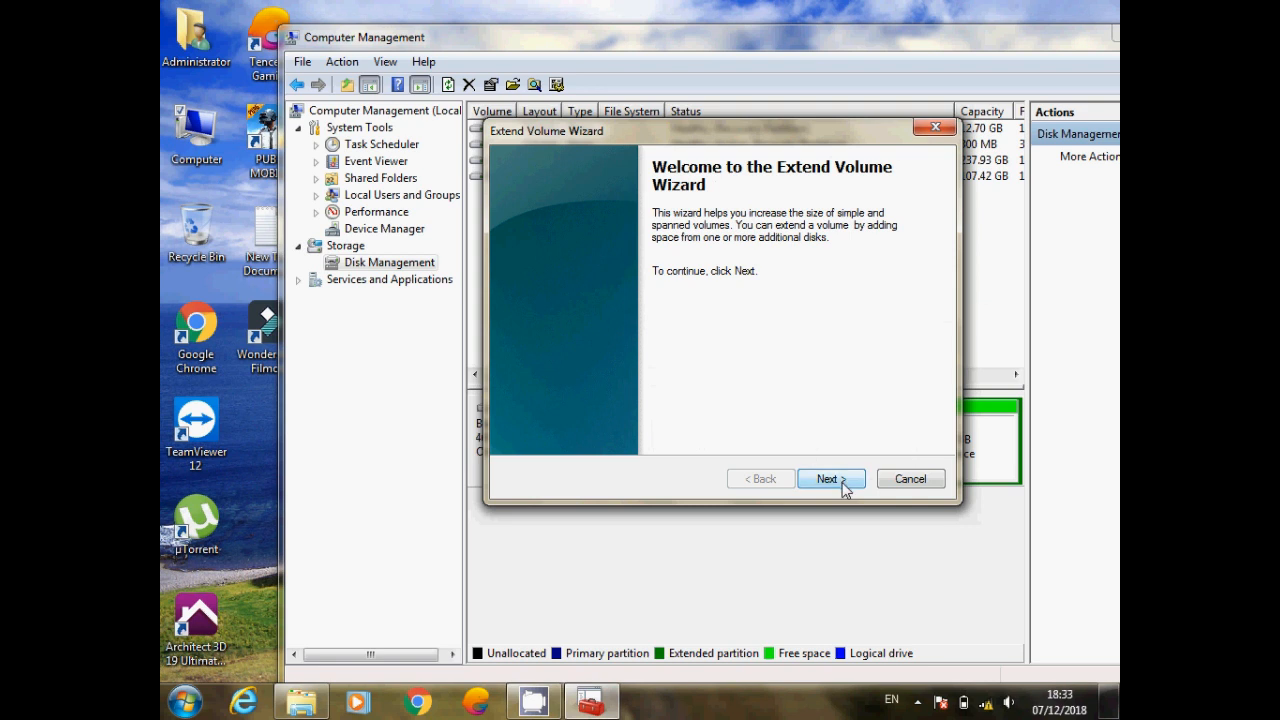
left_click(843, 481)
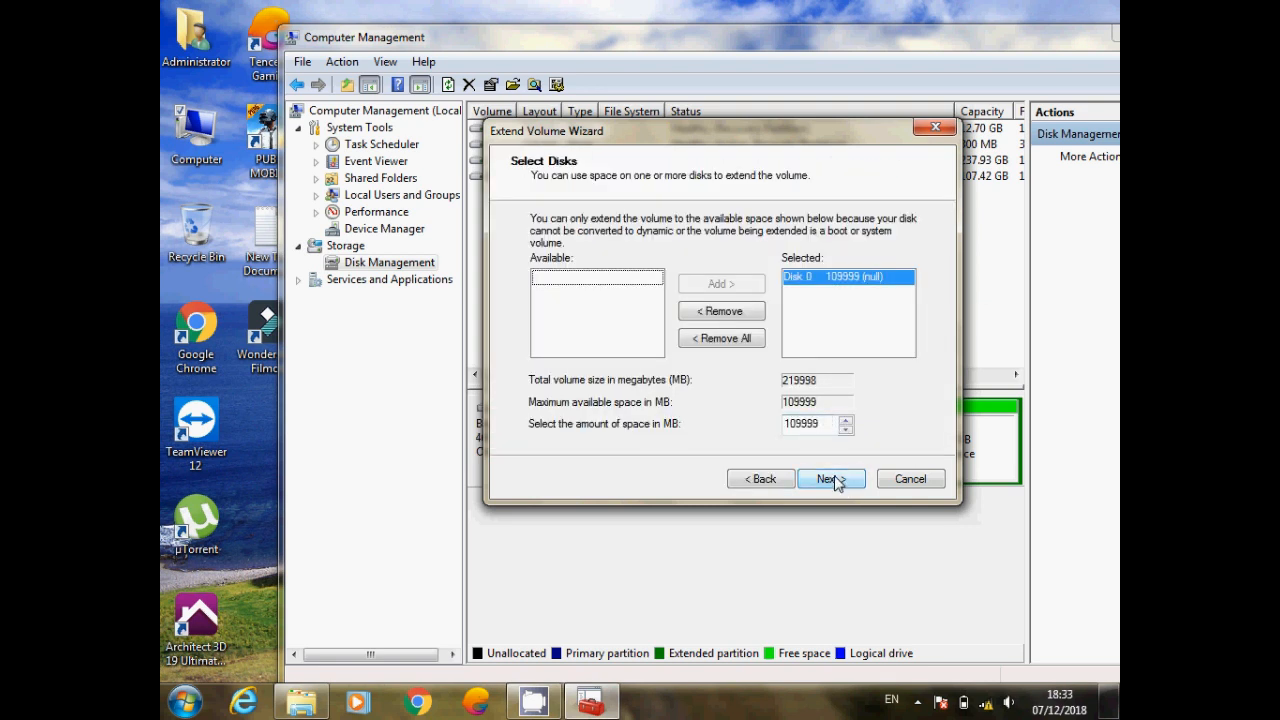
left_click(834, 479)
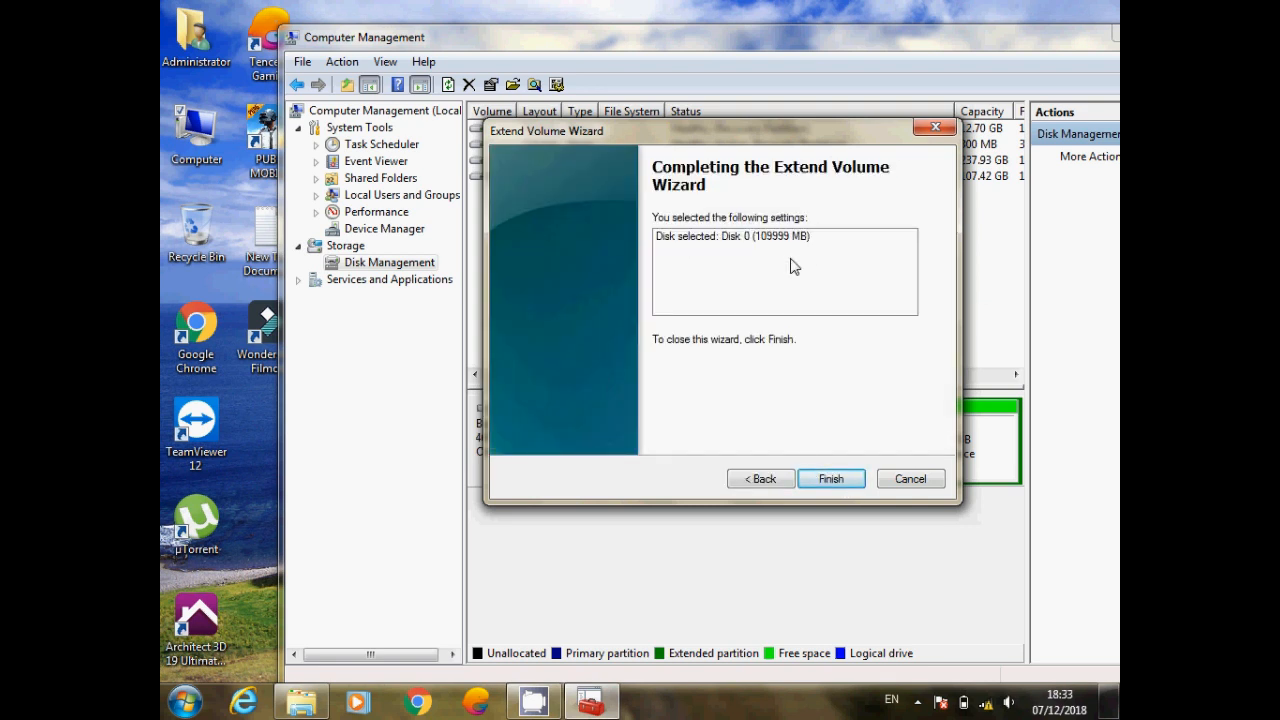
left_click(823, 480)
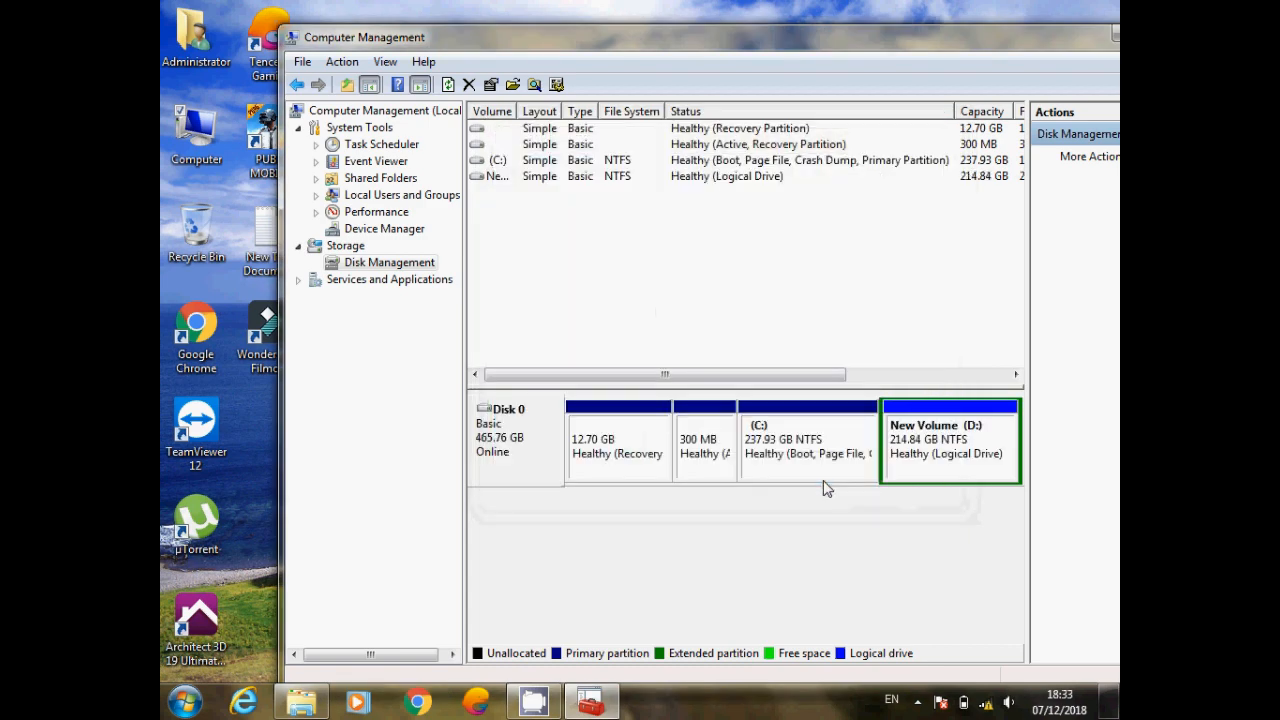